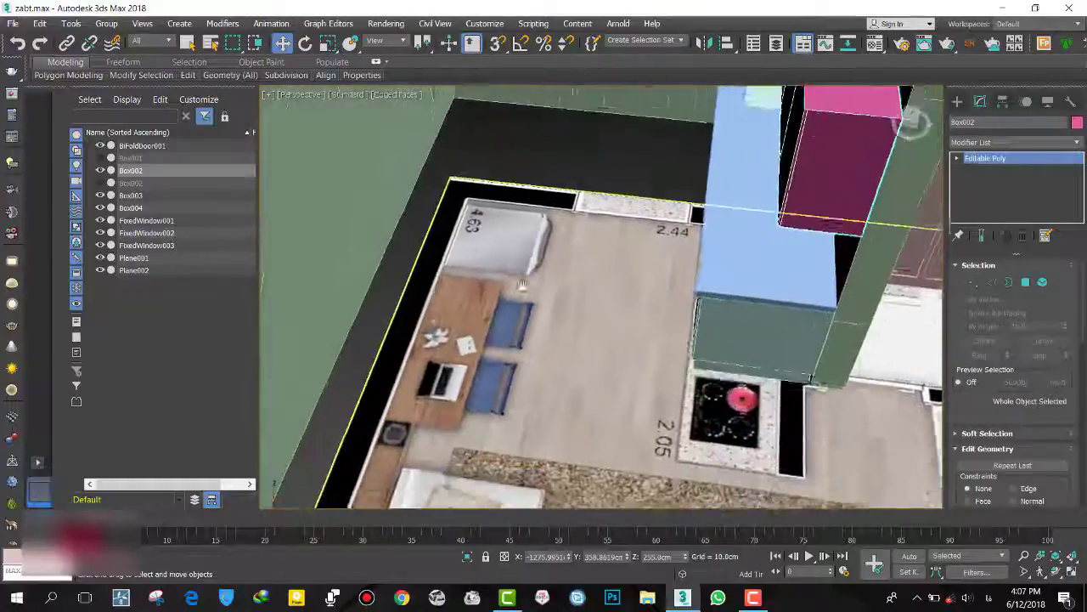
Step: Orbit and zoom the Perspective view around the desk with the Box primitive chosen
{"action": "middle_click_drag", "start_coordinate": [503, 363], "coordinate": [515, 275], "text": "alt"}
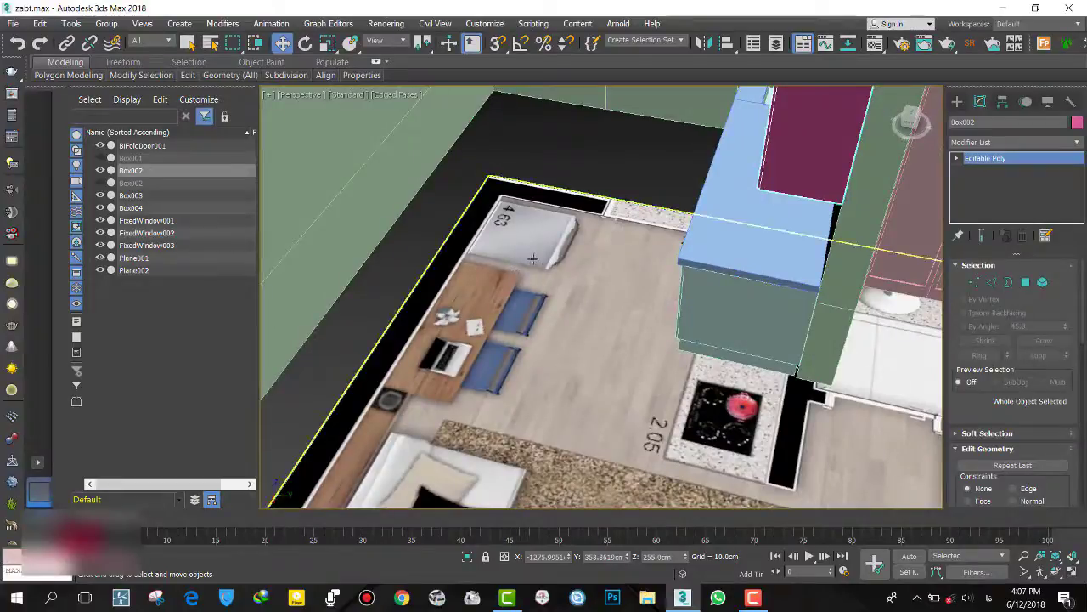
{"action": "key", "text": "b"}
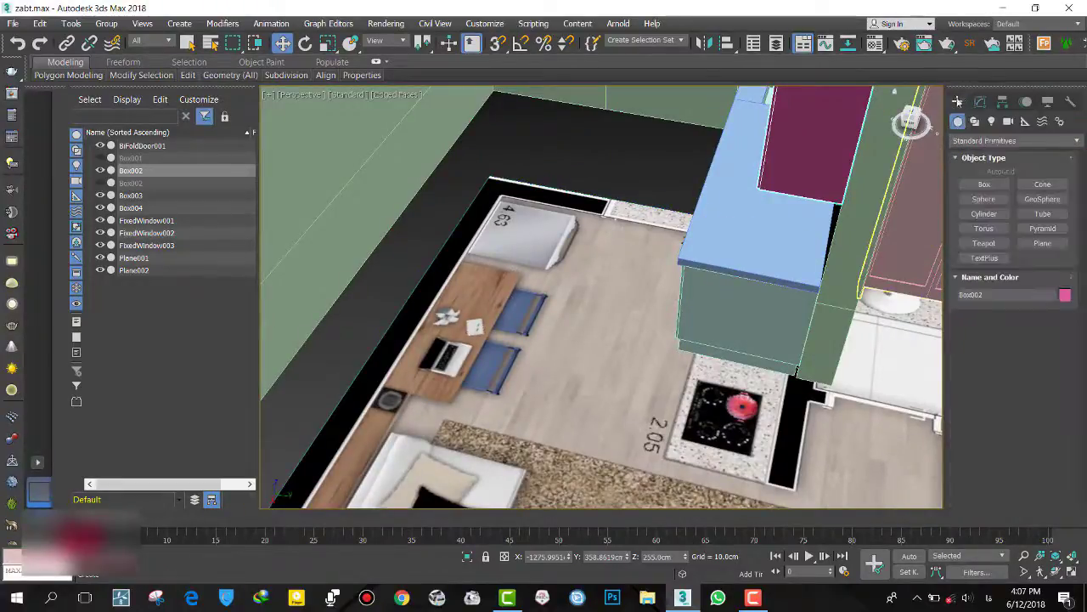
{"action": "middle_click_drag", "start_coordinate": [431, 376], "coordinate": [436, 433], "text": "alt"}
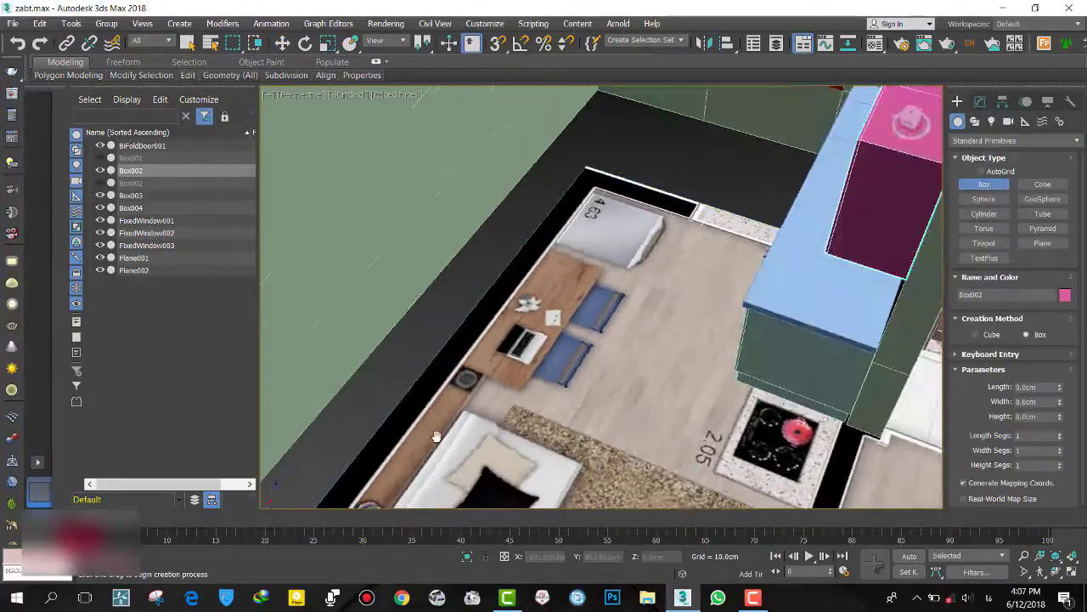
{"action": "scroll", "coordinate": [451, 395], "scroll_direction": "up", "scroll_amount": 5}
{"action": "scroll", "coordinate": [409, 463], "scroll_direction": "down", "scroll_amount": 2}
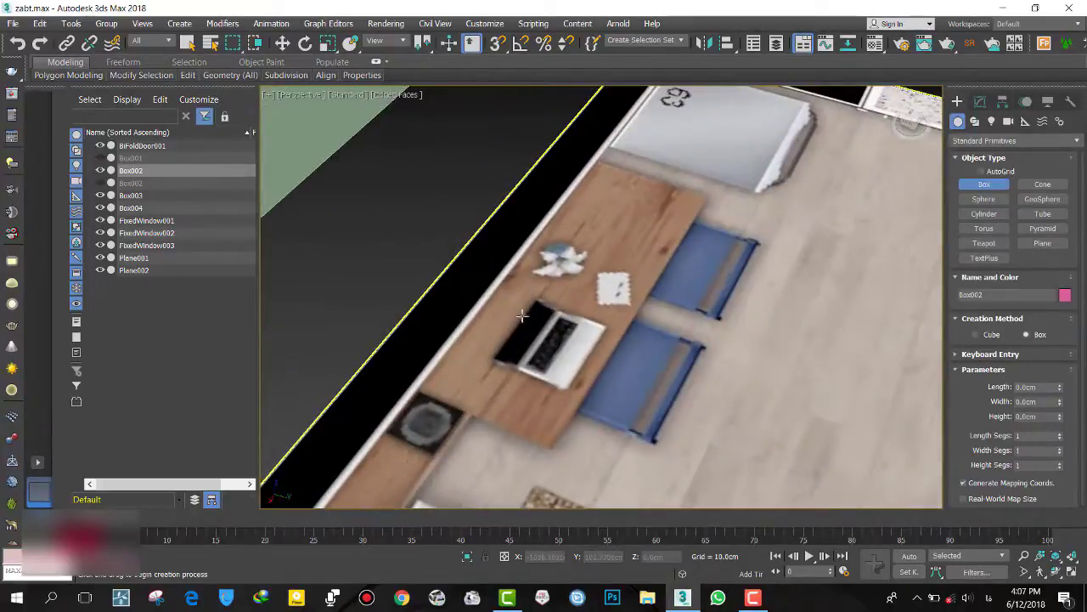
{"action": "scroll", "coordinate": [524, 317], "scroll_direction": "down", "scroll_amount": 4}
{"action": "scroll", "coordinate": [536, 271], "scroll_direction": "up", "scroll_amount": 2}
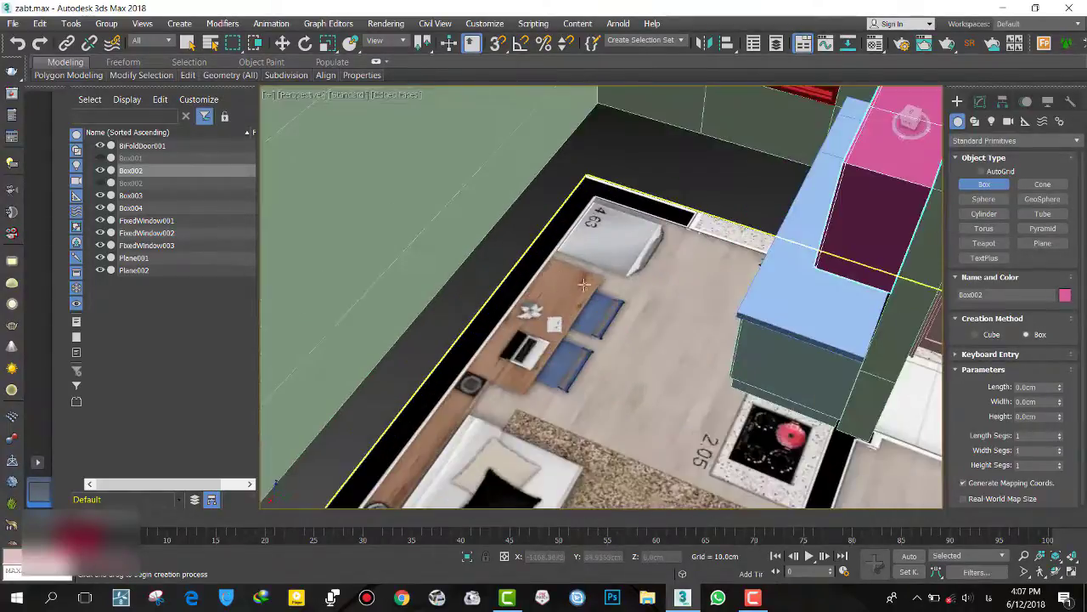
Step: In the Top view, draw Box003 (about 185.86 cm wide, 6.39 cm high) over the desk
{"action": "key", "text": "t"}
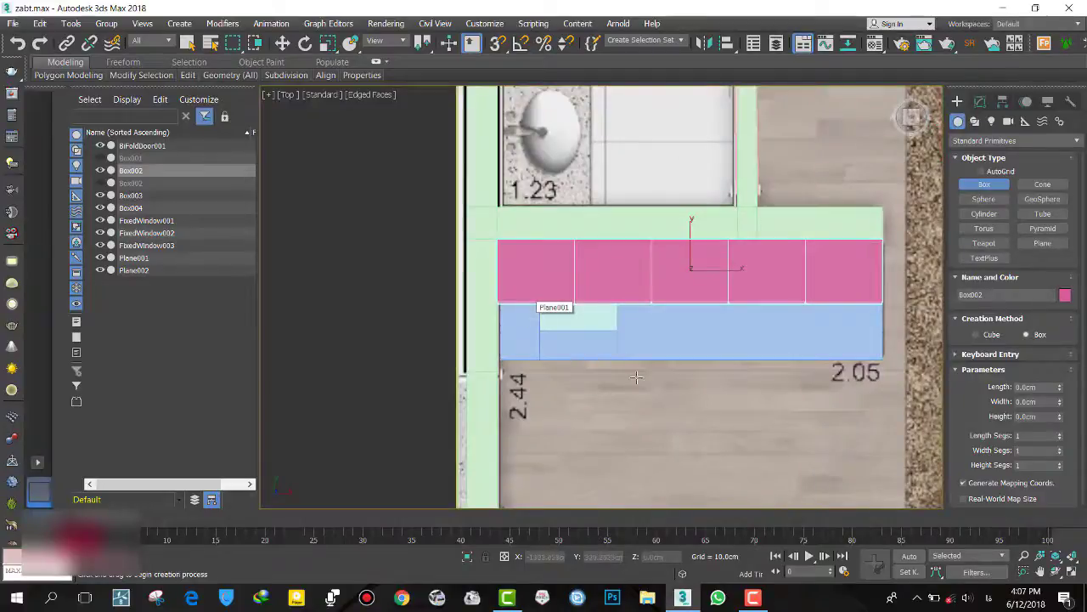
{"action": "middle_click_drag", "start_coordinate": [636, 377], "coordinate": [476, 302]}
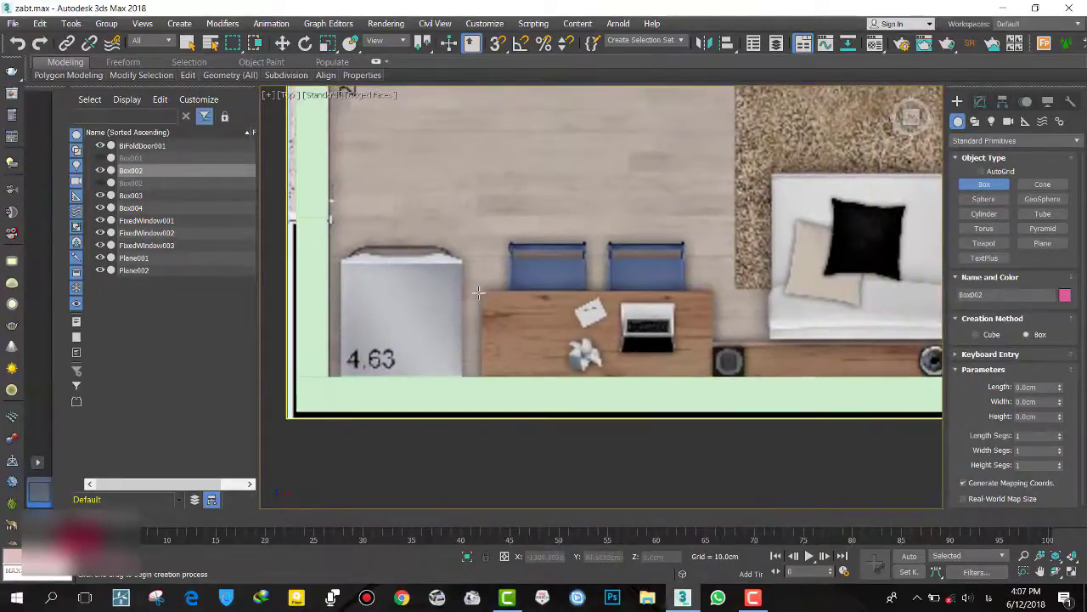
{"action": "left_click_drag", "start_coordinate": [481, 290], "coordinate": [712, 376]}
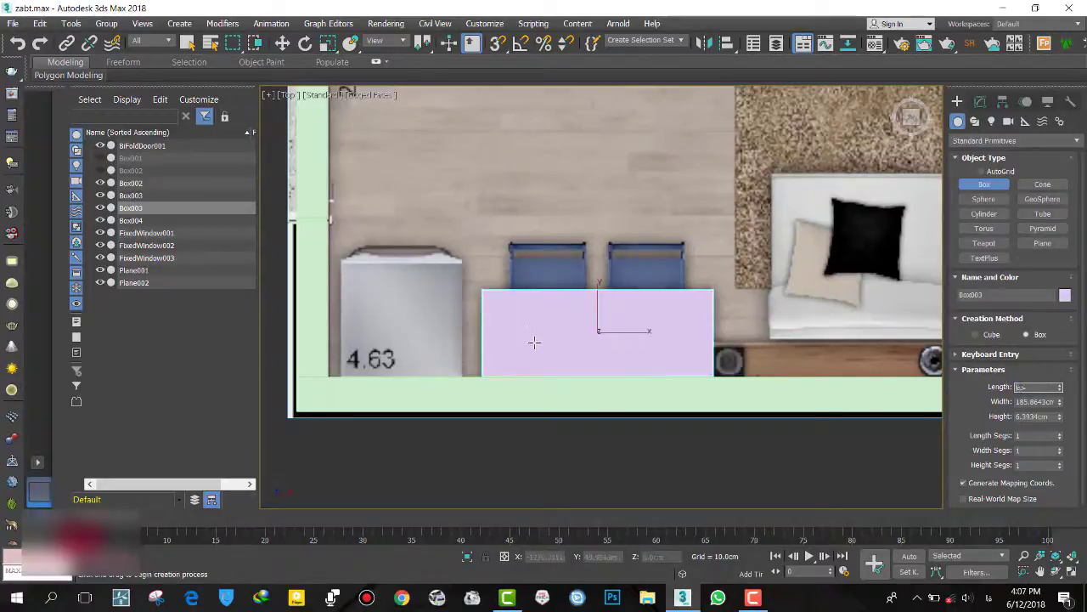
Step: Raise Box003 to Z = 75 cm and orbit the Perspective view to check it
{"action": "key", "text": "w"}
{"action": "key", "text": "p"}
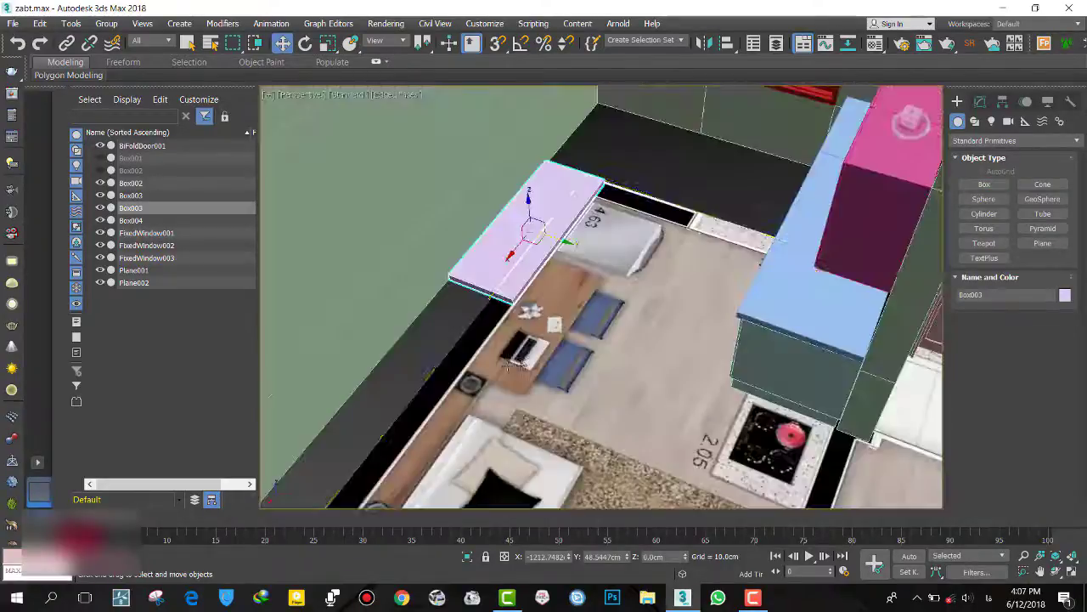
{"action": "mouse_move", "coordinate": [537, 360]}
{"action": "middle_mouse_down", "text": "alt"}
{"action": "mouse_move", "coordinate": [503, 377]}
{"action": "mouse_move", "coordinate": [437, 346]}
{"action": "mouse_move", "coordinate": [507, 342]}
{"action": "mouse_move", "coordinate": [502, 376]}
{"action": "middle_mouse_up", "text": "alt"}
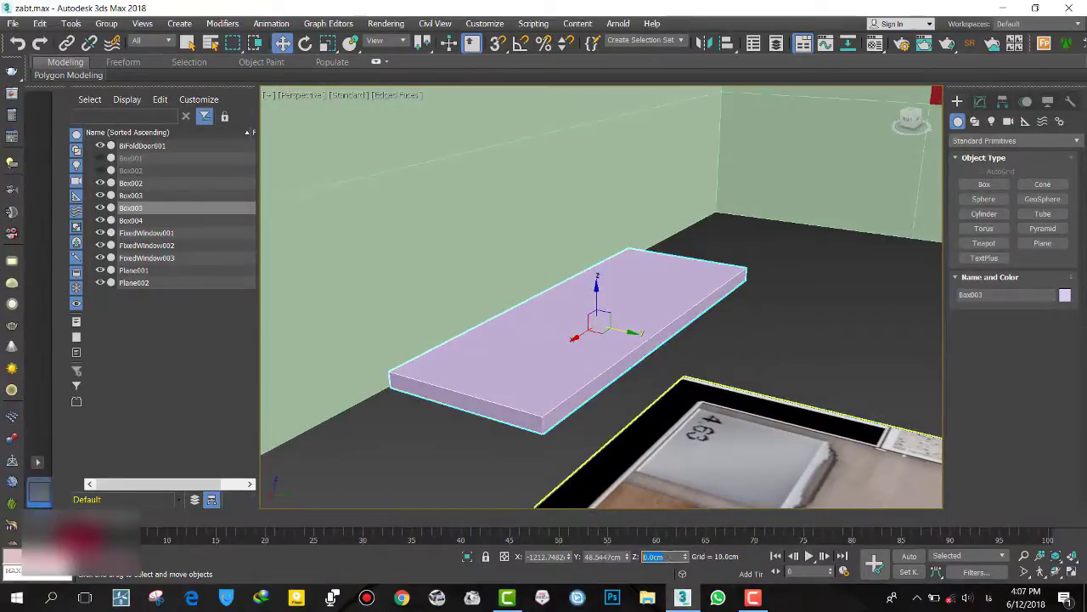
{"action": "type", "text": "75"}
{"action": "key", "text": "Return"}
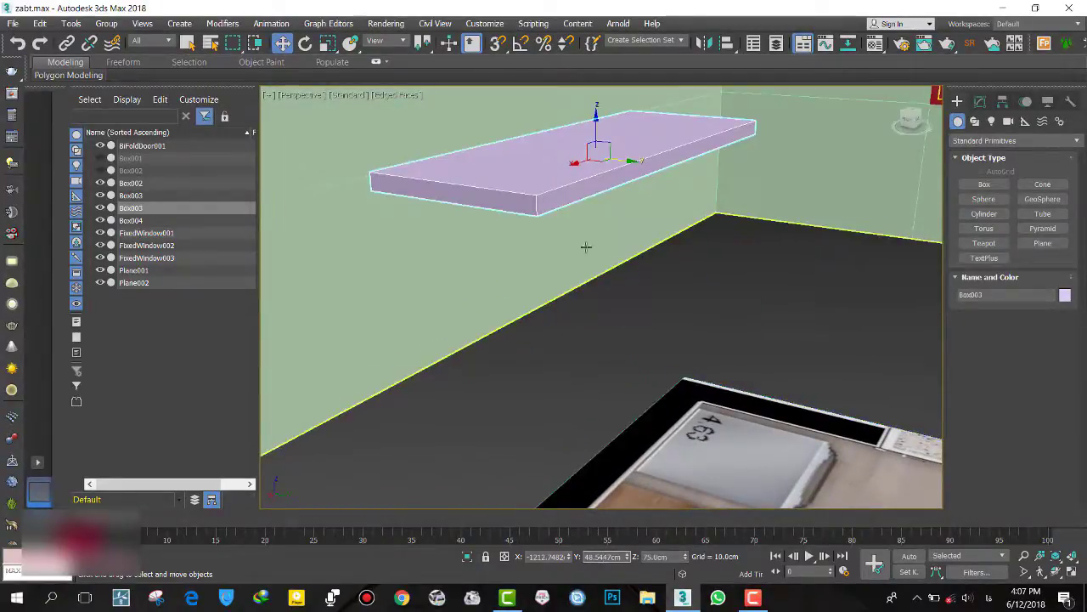
{"action": "mouse_move", "coordinate": [620, 173]}
{"action": "middle_mouse_down", "text": "alt"}
{"action": "mouse_move", "coordinate": [603, 203]}
{"action": "mouse_move", "coordinate": [613, 196]}
{"action": "middle_mouse_up", "text": "alt"}
Step: Change Box003's Height to 3 cm for a thinner tabletop
{"action": "left_click", "coordinate": [981, 101]}
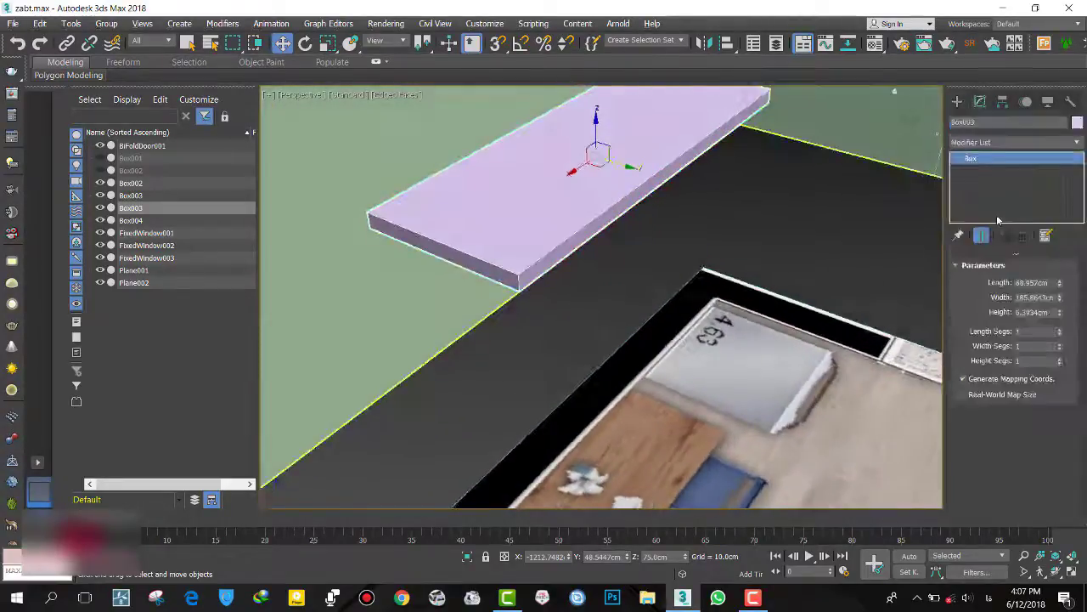
{"action": "double_click", "coordinate": [1032, 313]}
{"action": "type", "text": "3"}
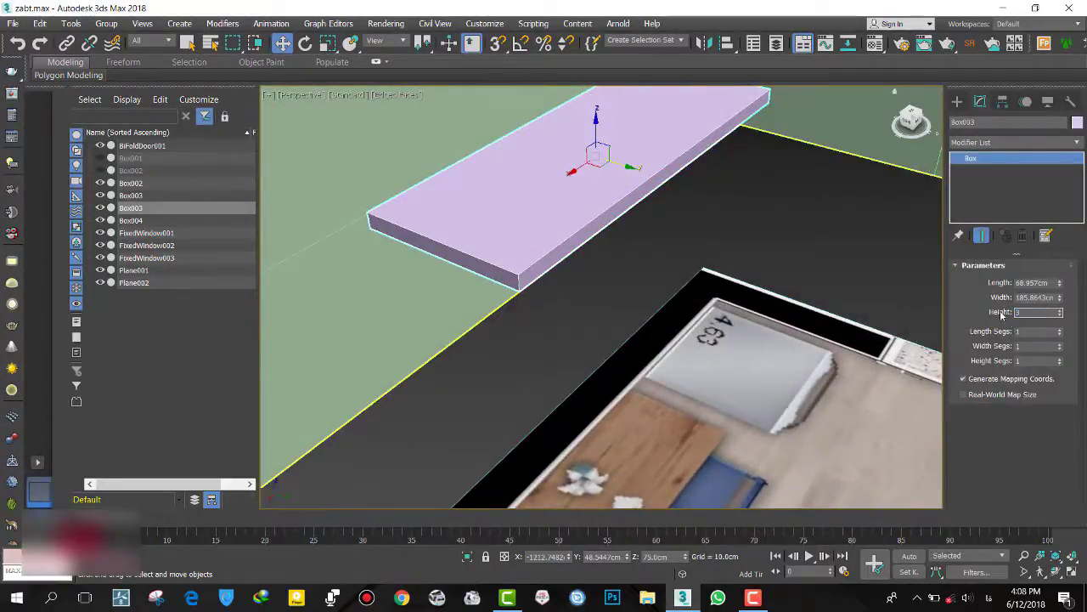
{"action": "key", "text": "Return"}
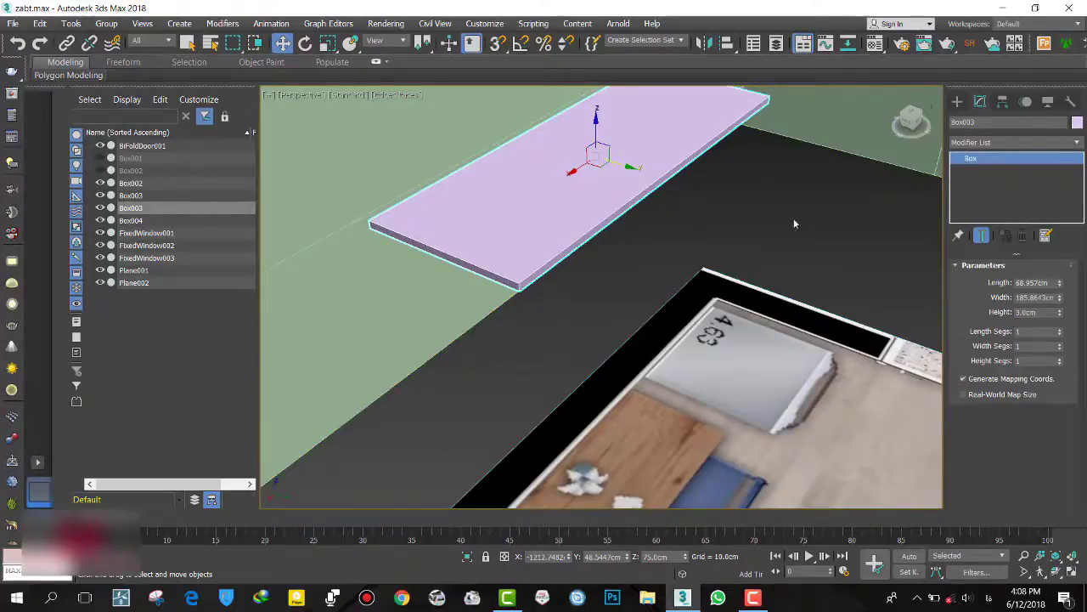
{"action": "left_click", "coordinate": [957, 101]}
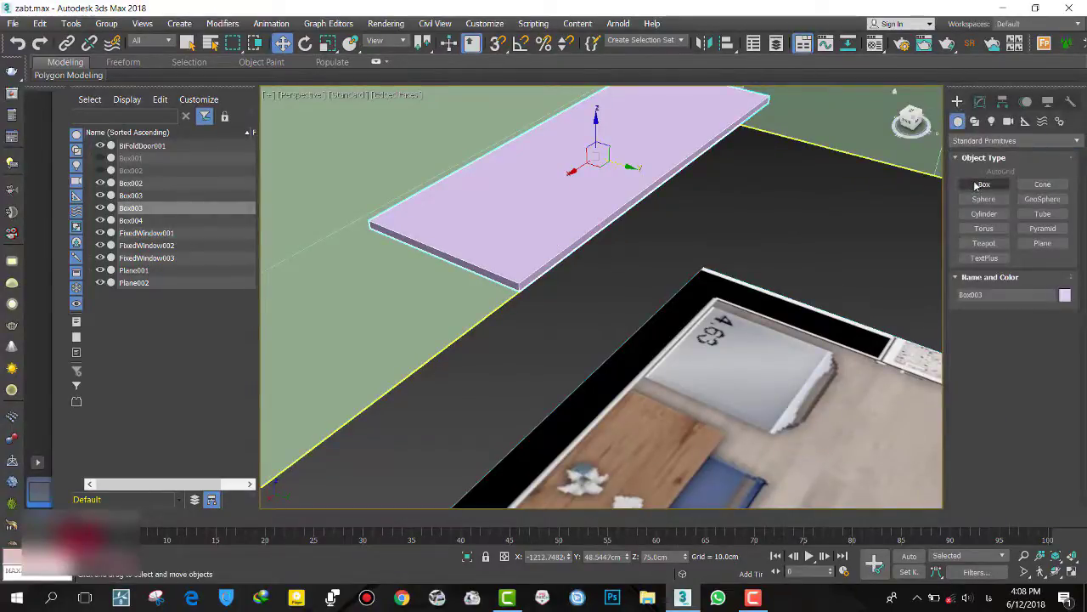
{"action": "left_click", "coordinate": [981, 184]}
Step: Choose the Rectangle tool from Shapes > Splines
{"action": "middle_click_drag", "start_coordinate": [589, 325], "coordinate": [635, 328]}
{"action": "left_click", "coordinate": [975, 122]}
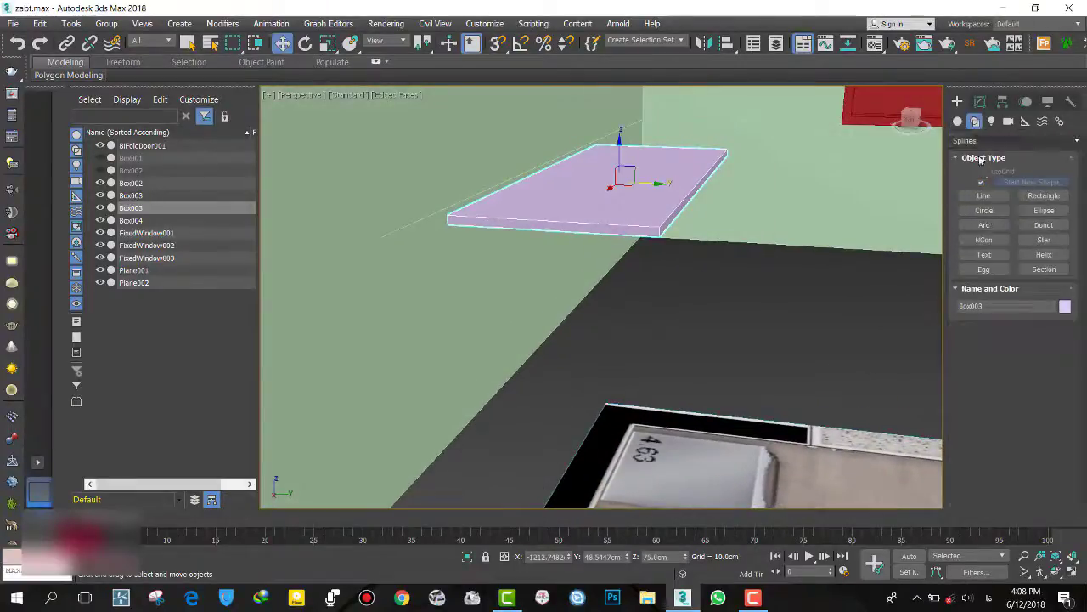
{"action": "left_click", "coordinate": [1044, 195]}
Step: Switch to the Front, then Left, view and frame the area under the tabletop
{"action": "middle_click_drag", "start_coordinate": [637, 243], "coordinate": [648, 227], "text": "alt"}
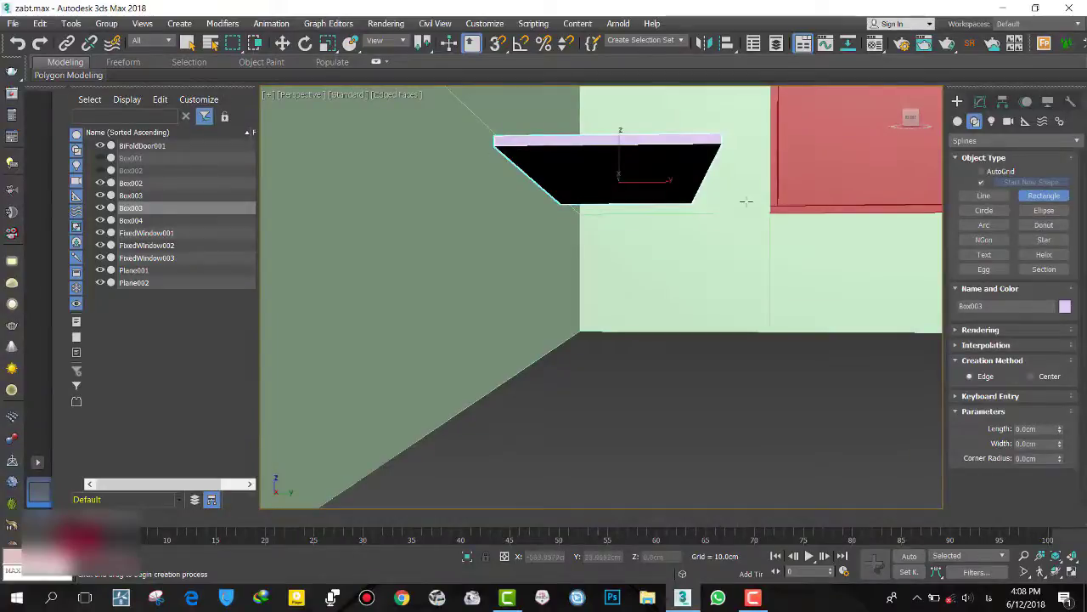
{"action": "key", "text": "f"}
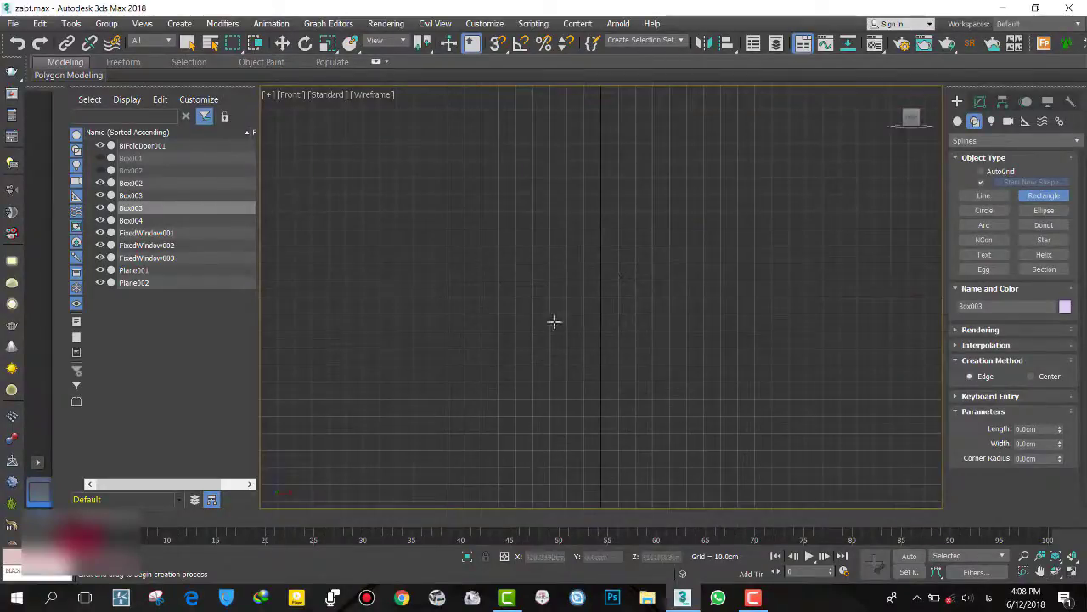
{"action": "scroll", "coordinate": [553, 320], "scroll_direction": "down", "scroll_amount": 3}
{"action": "scroll", "coordinate": [560, 342], "scroll_direction": "down", "scroll_amount": 2}
{"action": "scroll", "coordinate": [548, 345], "scroll_direction": "down", "scroll_amount": 1}
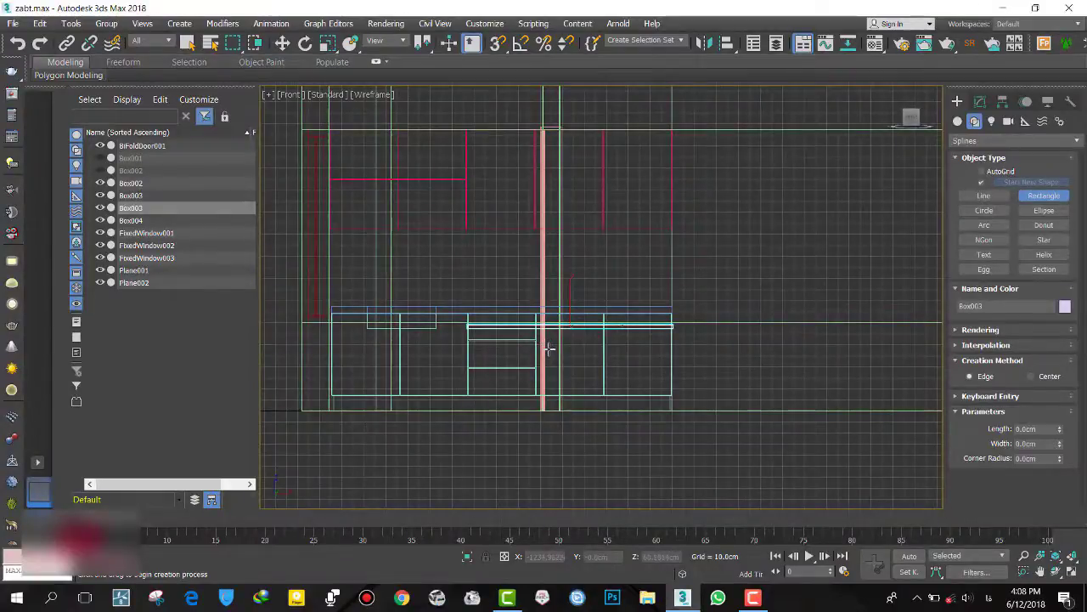
{"action": "key", "text": "l"}
{"action": "middle_click_drag", "start_coordinate": [502, 269], "coordinate": [493, 376]}
{"action": "scroll", "coordinate": [493, 376], "scroll_direction": "up", "scroll_amount": 2}
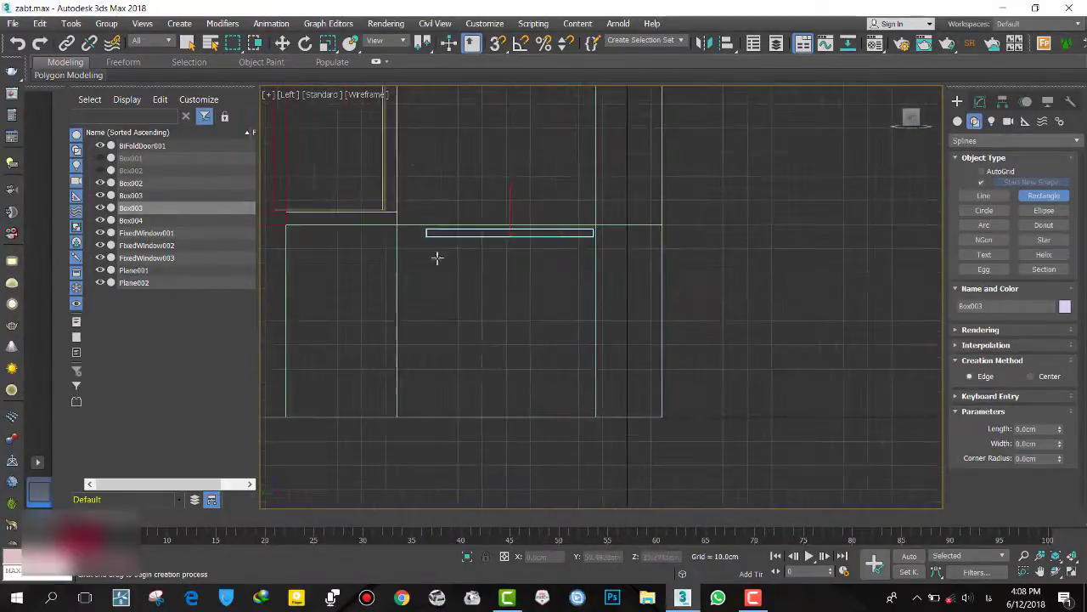
Step: Draw Rectangle001 (74.95 × 68.75 cm) in the Left view from floor to tabletop underside
{"action": "mouse_move", "coordinate": [427, 236]}
{"action": "left_mouse_down"}
{"action": "mouse_move", "coordinate": [532, 368]}
{"action": "mouse_move", "coordinate": [593, 416]}
{"action": "left_mouse_up"}
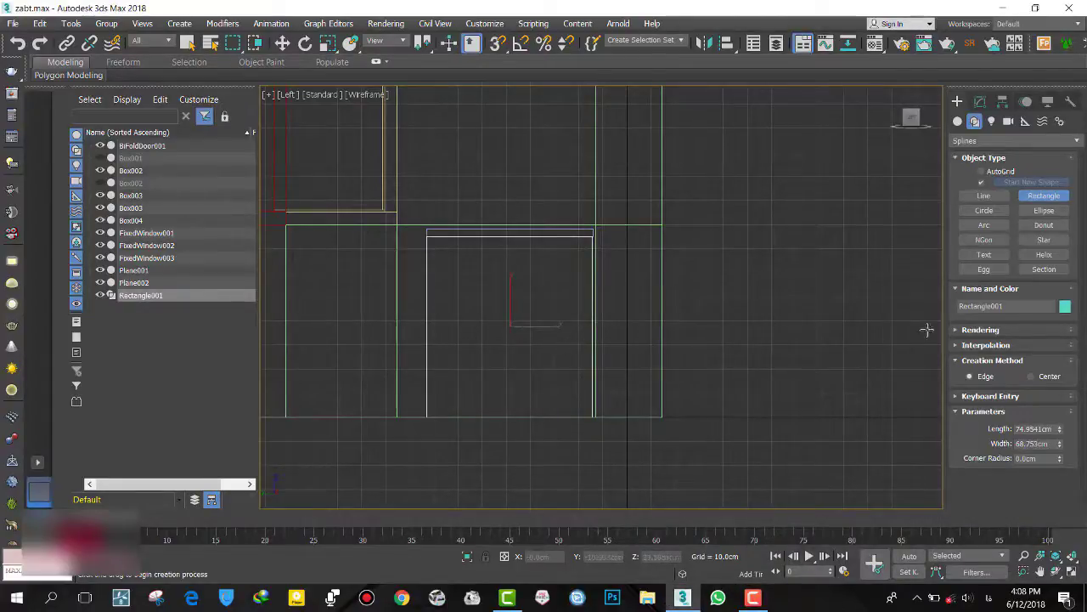
{"action": "left_click", "coordinate": [967, 332]}
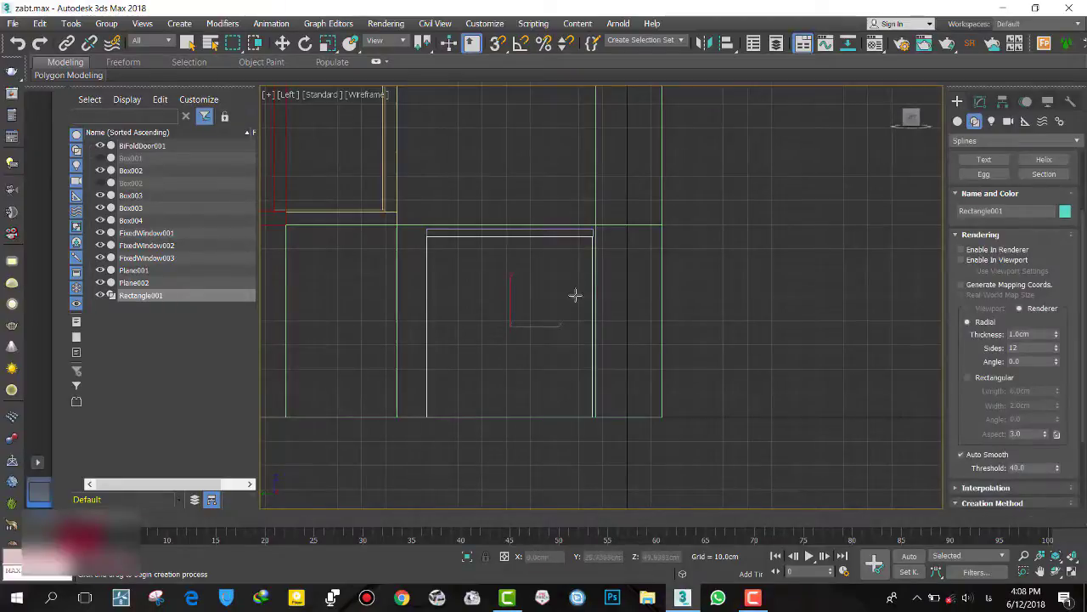
Step: Orbit the Perspective view to inspect Rectangle001 standing under the tabletop edge
{"action": "scroll", "coordinate": [549, 308], "scroll_direction": "up", "scroll_amount": 2}
{"action": "key", "text": "p"}
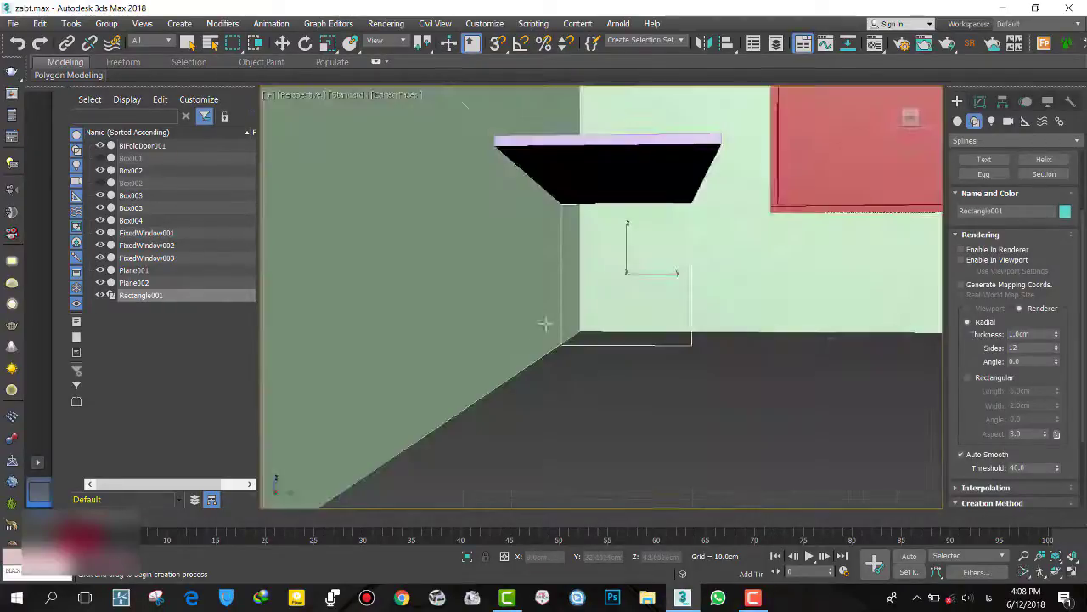
{"action": "middle_click_drag", "start_coordinate": [616, 292], "coordinate": [576, 336], "text": "alt"}
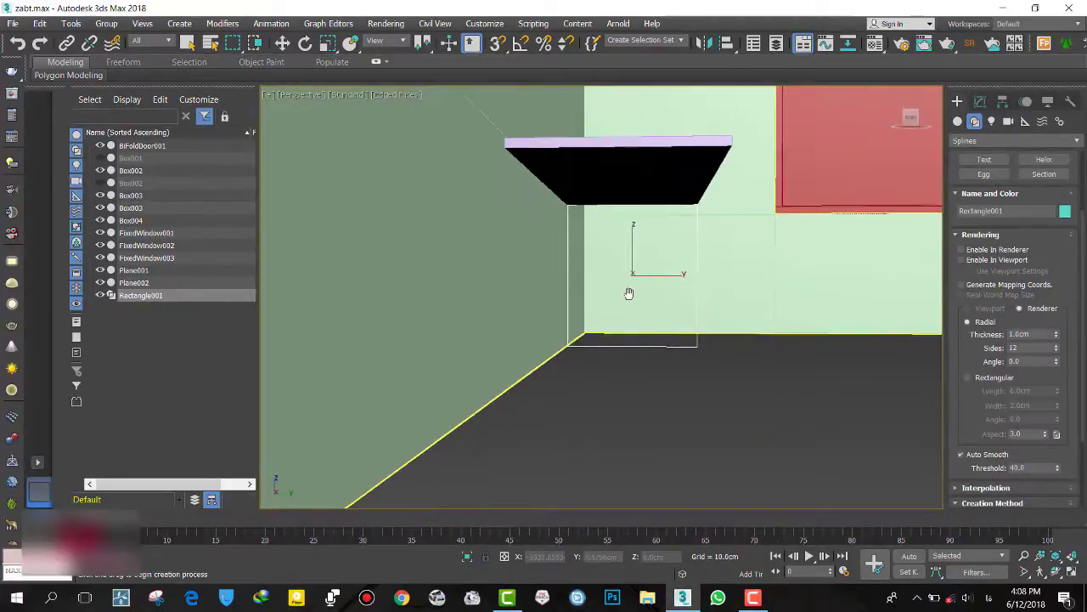
{"action": "scroll", "coordinate": [668, 271], "scroll_direction": "up", "scroll_amount": 3}
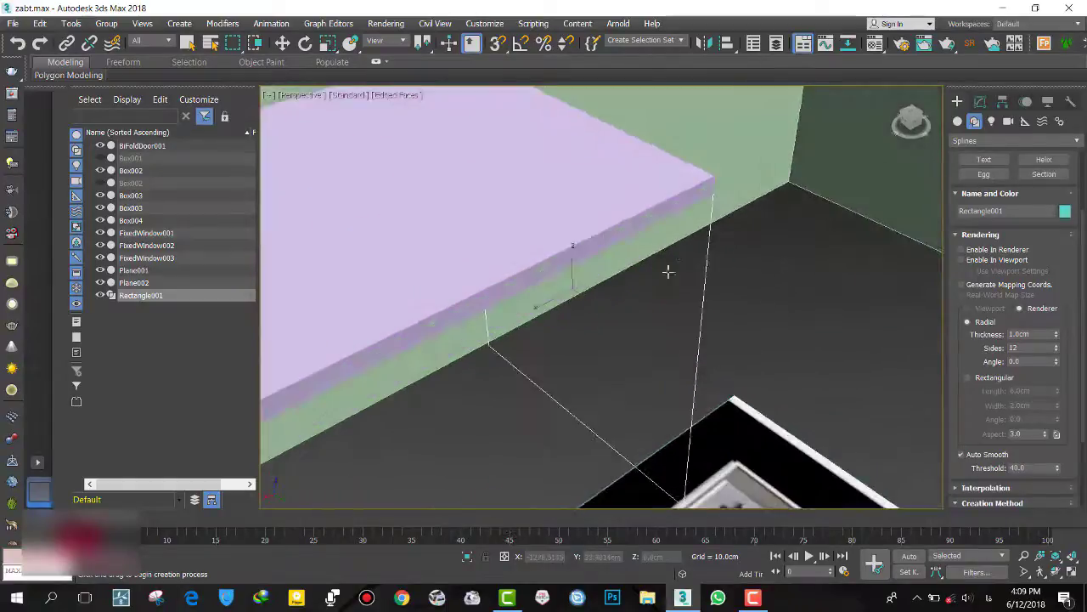
{"action": "middle_click_drag", "start_coordinate": [616, 261], "coordinate": [485, 331], "text": "alt"}
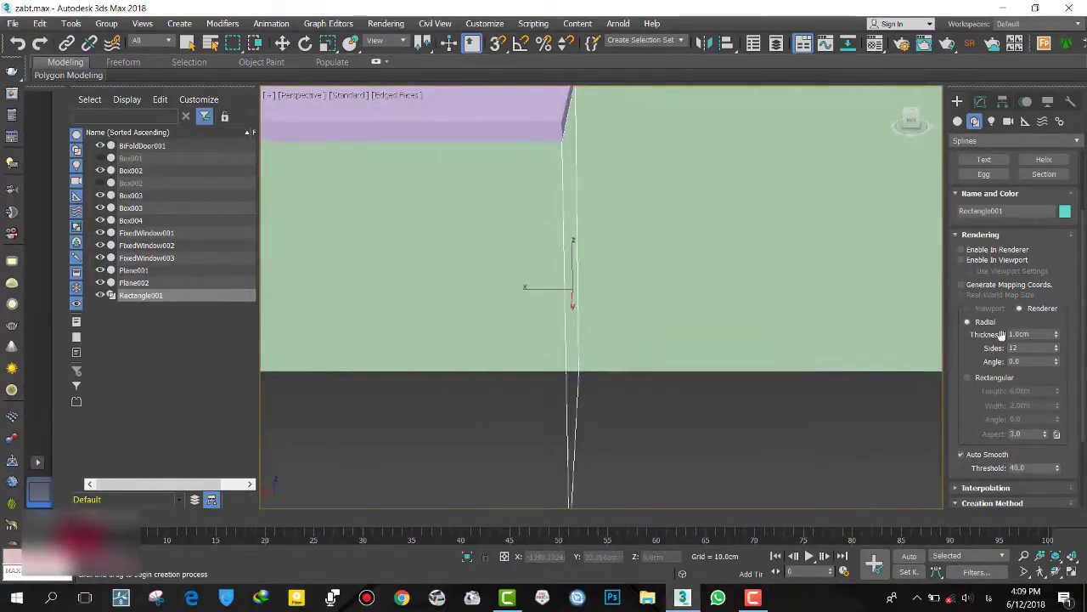
Step: Render Rectangle001 as a rectangular 3 × 3 cm bar, enabled in viewport and renderer
{"action": "left_click", "coordinate": [969, 378]}
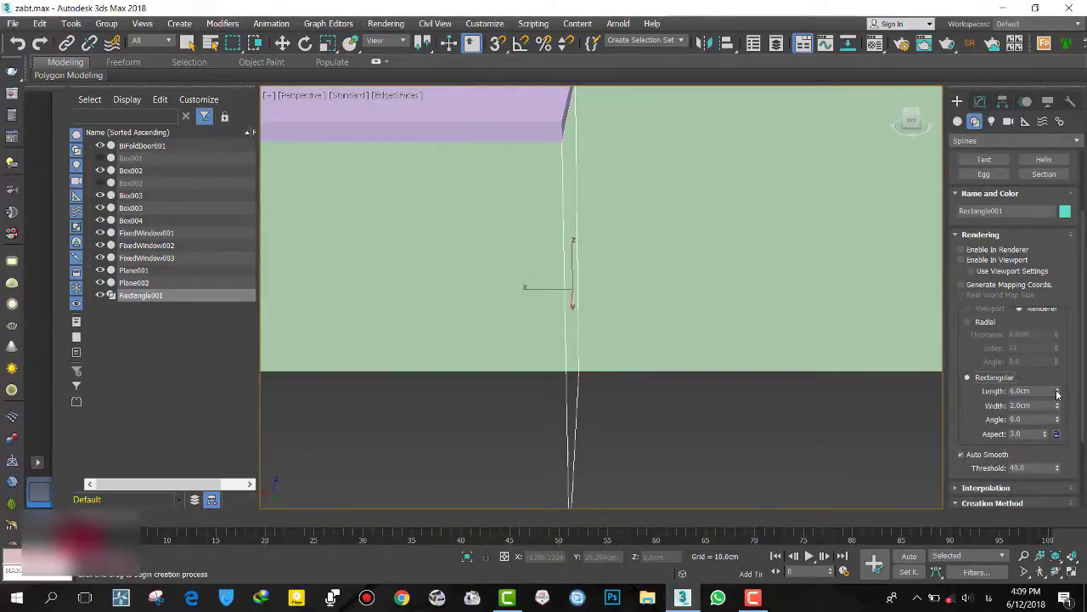
{"action": "left_click", "coordinate": [962, 260]}
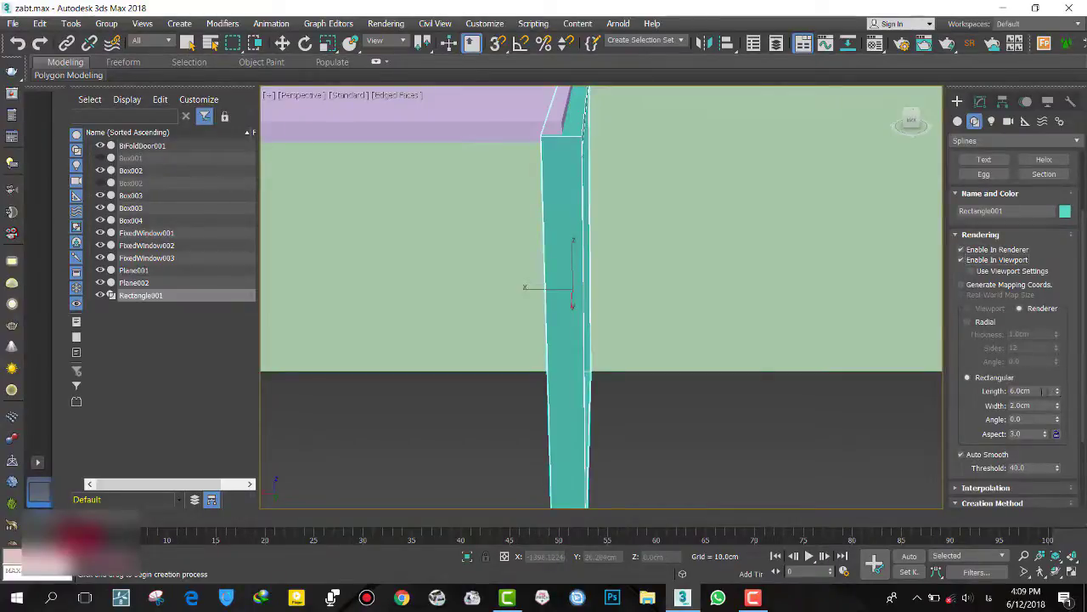
{"action": "type", "text": "3"}
{"action": "key", "text": "Return"}
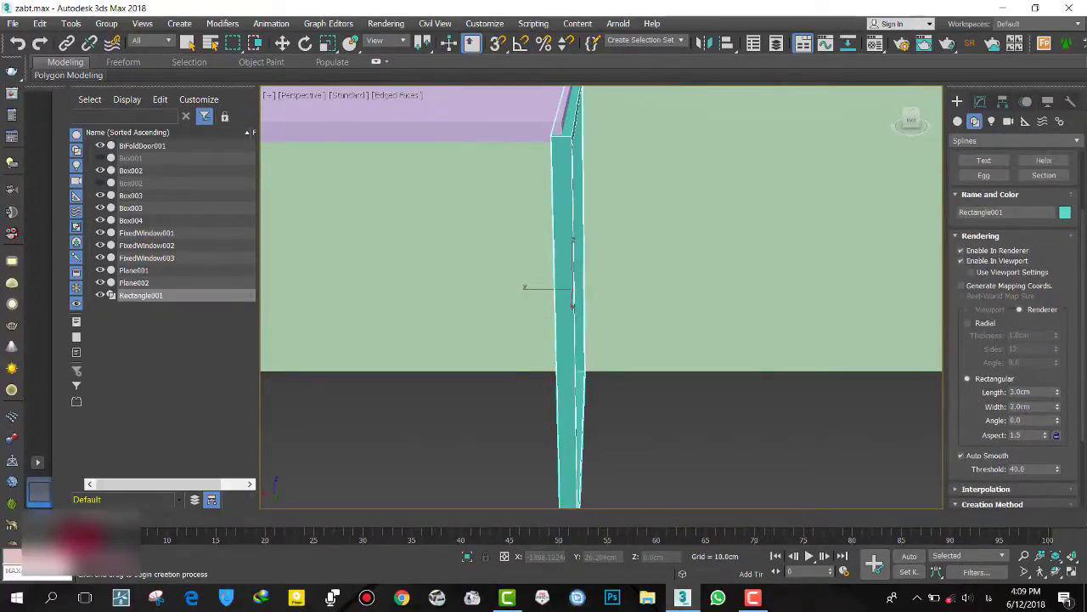
{"action": "type", "text": "3"}
{"action": "key", "text": "Return"}
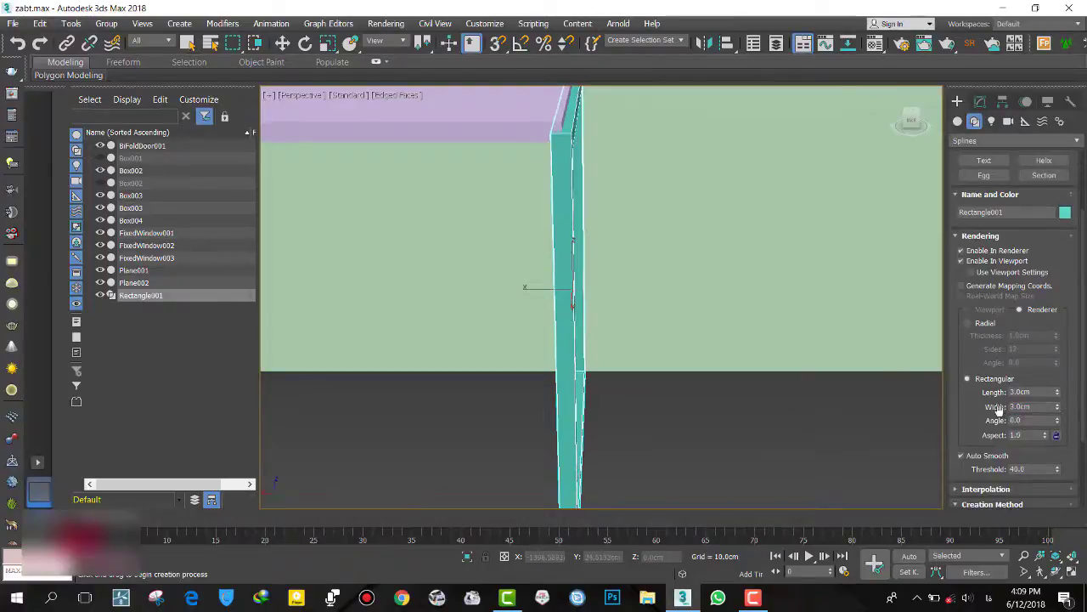
Step: Move Rectangle001 along X to about -1301.89 cm, under the tabletop's end
{"action": "mouse_move", "coordinate": [588, 375]}
{"action": "middle_mouse_down", "text": "alt"}
{"action": "mouse_move", "coordinate": [561, 376]}
{"action": "mouse_move", "coordinate": [578, 357]}
{"action": "mouse_move", "coordinate": [586, 368]}
{"action": "middle_mouse_up", "text": "alt"}
{"action": "key", "text": "w"}
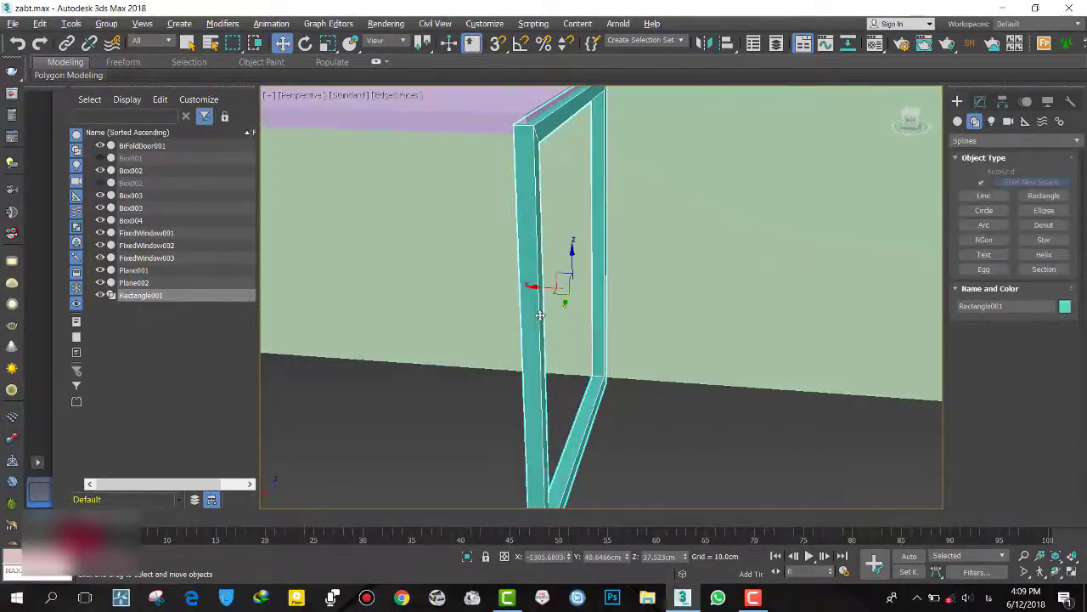
{"action": "left_click_drag", "start_coordinate": [534, 286], "coordinate": [515, 289]}
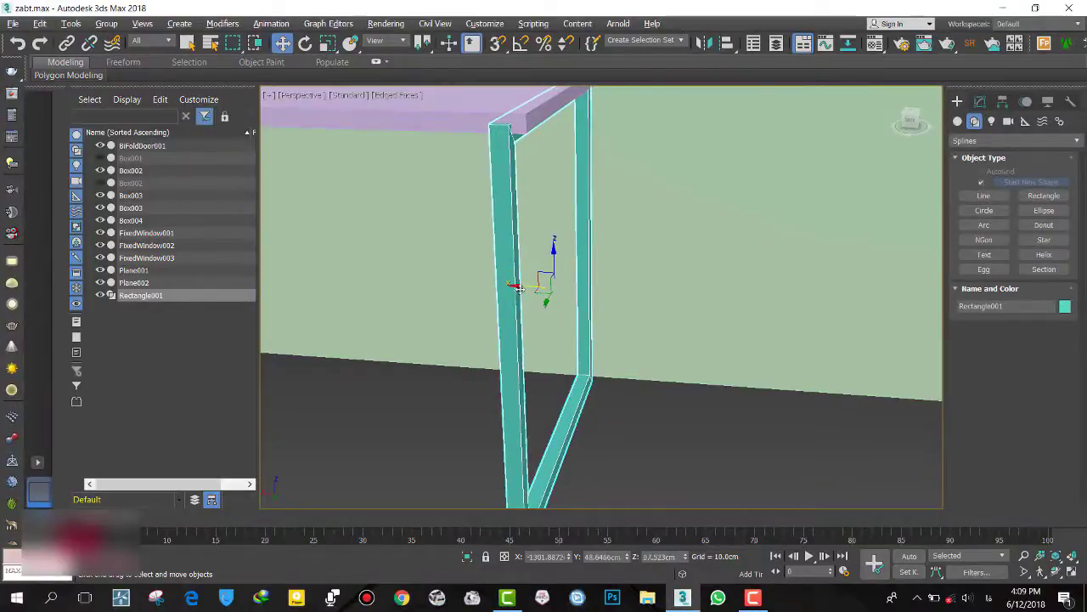
{"action": "mouse_move", "coordinate": [518, 288]}
{"action": "middle_mouse_down", "text": "alt"}
{"action": "mouse_move", "coordinate": [585, 372]}
{"action": "mouse_move", "coordinate": [572, 364]}
{"action": "mouse_move", "coordinate": [596, 367]}
{"action": "middle_mouse_up", "text": "alt"}
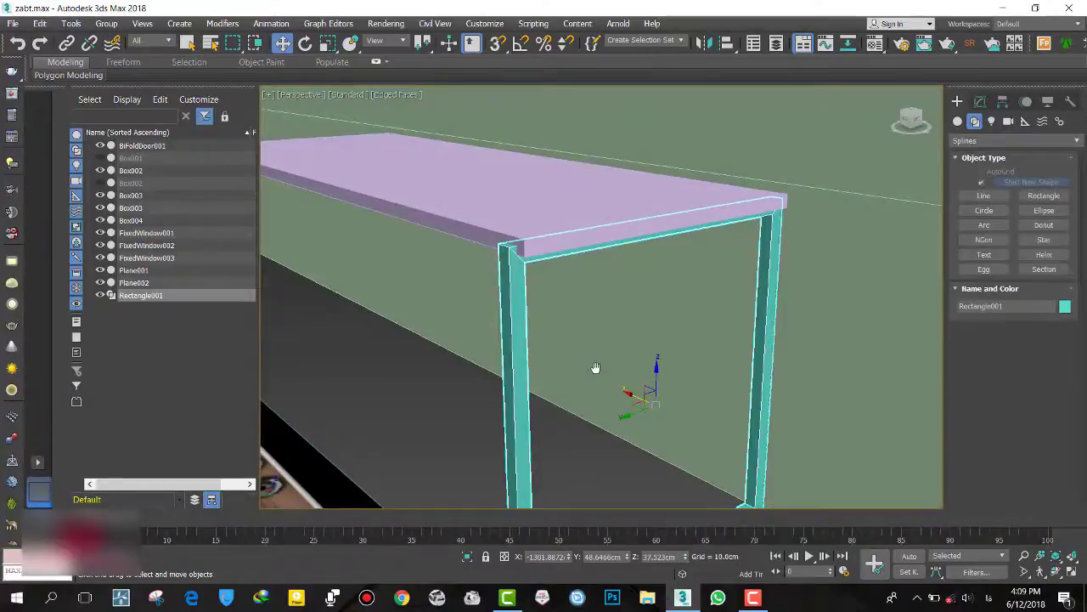
{"action": "scroll", "coordinate": [534, 268], "scroll_direction": "up", "scroll_amount": 3}
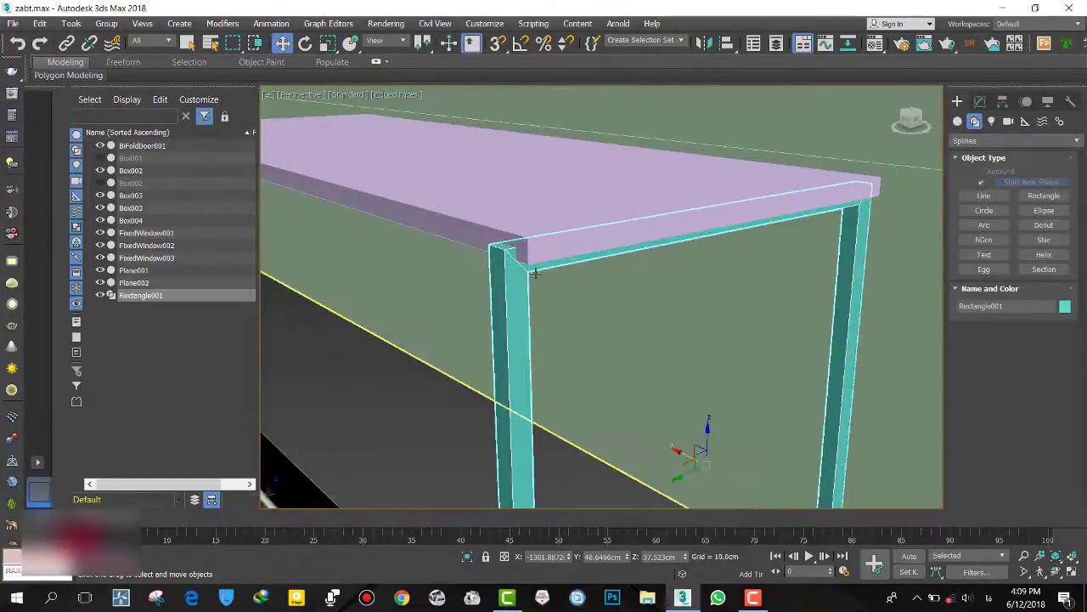
Step: Convert Rectangle001 to an Editable Spline
{"action": "left_click", "coordinate": [980, 101]}
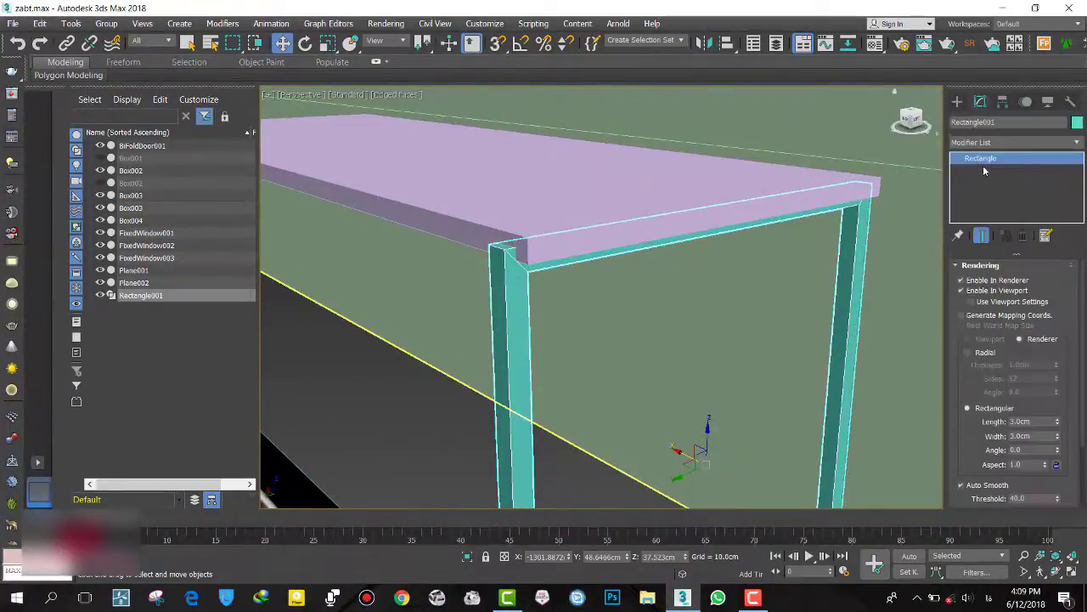
{"action": "right_click", "coordinate": [650, 279]}
{"action": "mouse_move", "coordinate": [575, 435]}
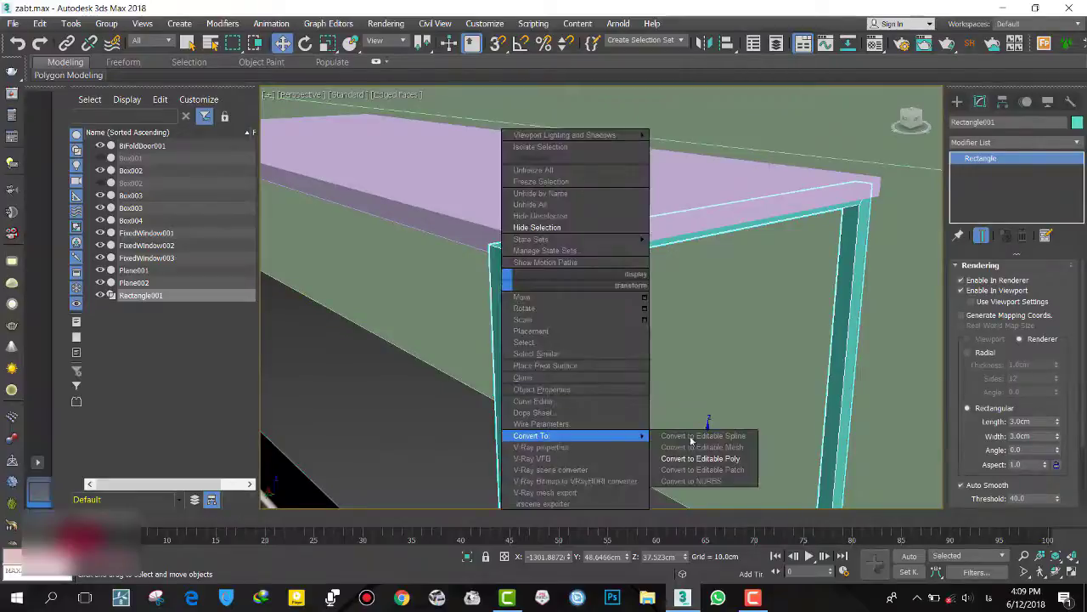
{"action": "left_click", "coordinate": [705, 435]}
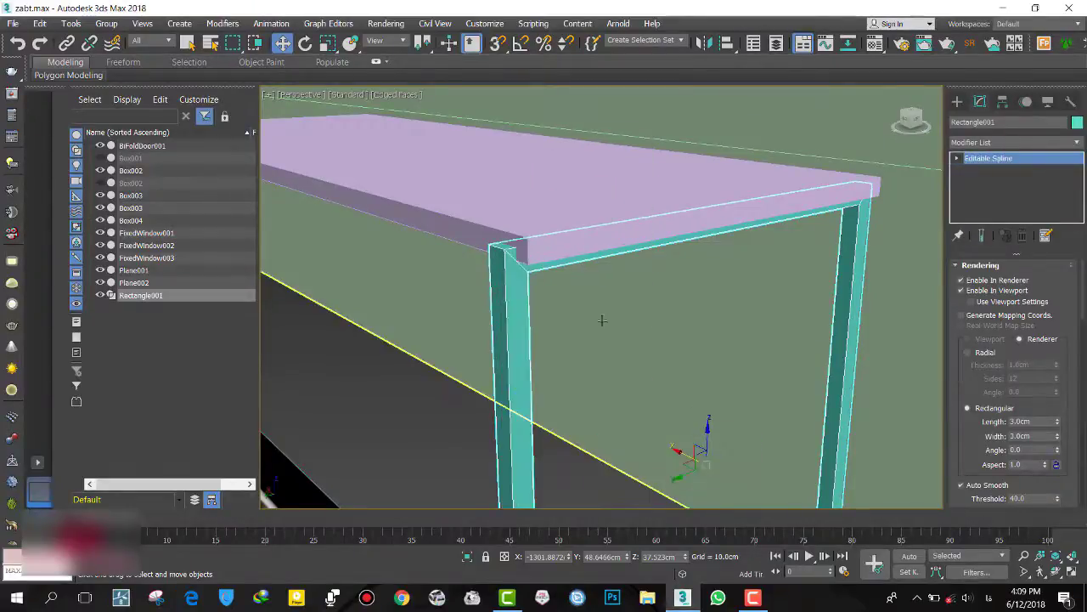
Step: At Segment level with snaps on, move the top segment flush under the tabletop
{"action": "left_click", "coordinate": [958, 158]}
{"action": "left_click", "coordinate": [971, 182]}
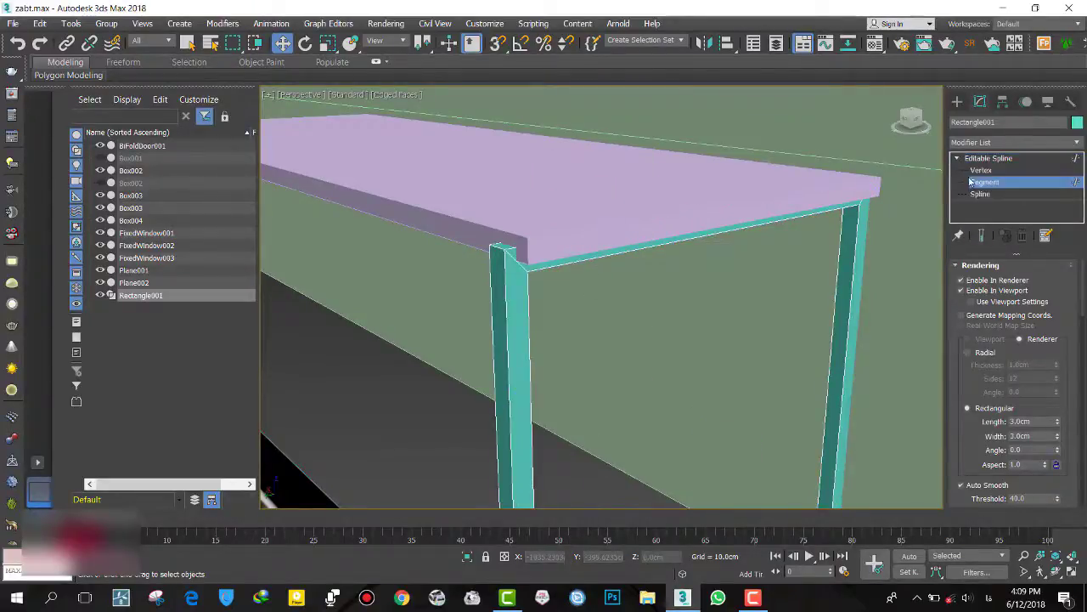
{"action": "left_click", "coordinate": [666, 228]}
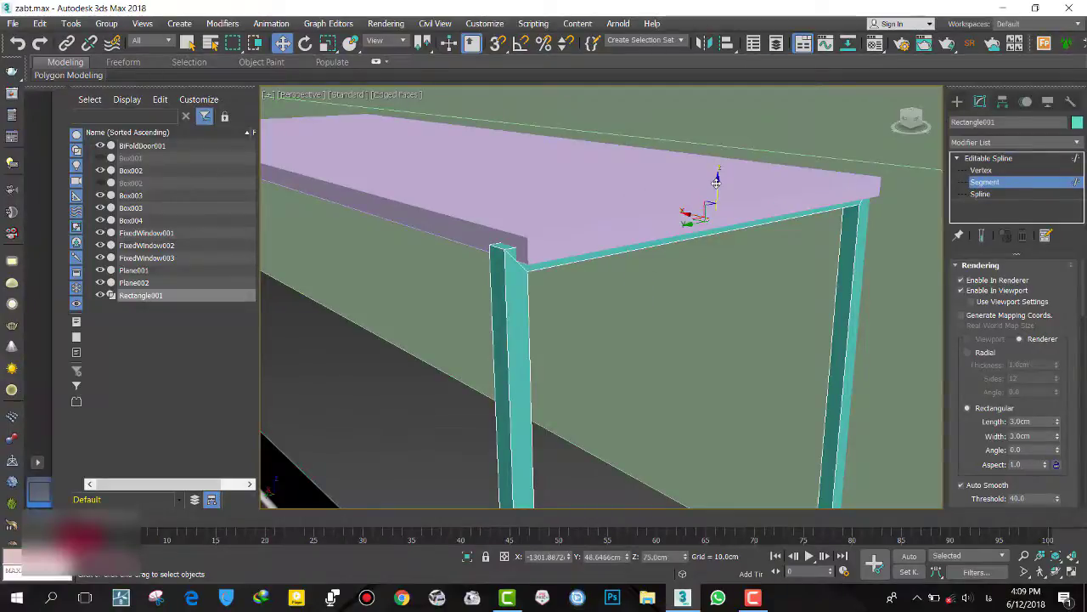
{"action": "mouse_move", "coordinate": [706, 213]}
{"action": "left_mouse_down"}
{"action": "mouse_move", "coordinate": [552, 258]}
{"action": "mouse_move", "coordinate": [527, 276]}
{"action": "mouse_move", "coordinate": [536, 154]}
{"action": "left_mouse_up"}
{"action": "key", "text": "s"}
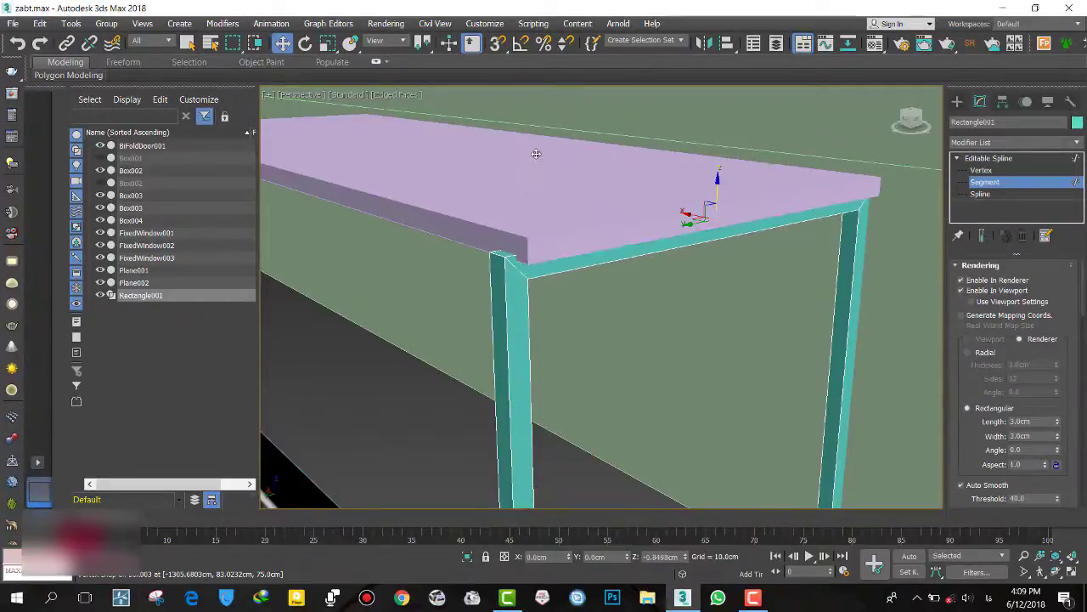
{"action": "left_click_drag", "start_coordinate": [536, 153], "coordinate": [537, 156]}
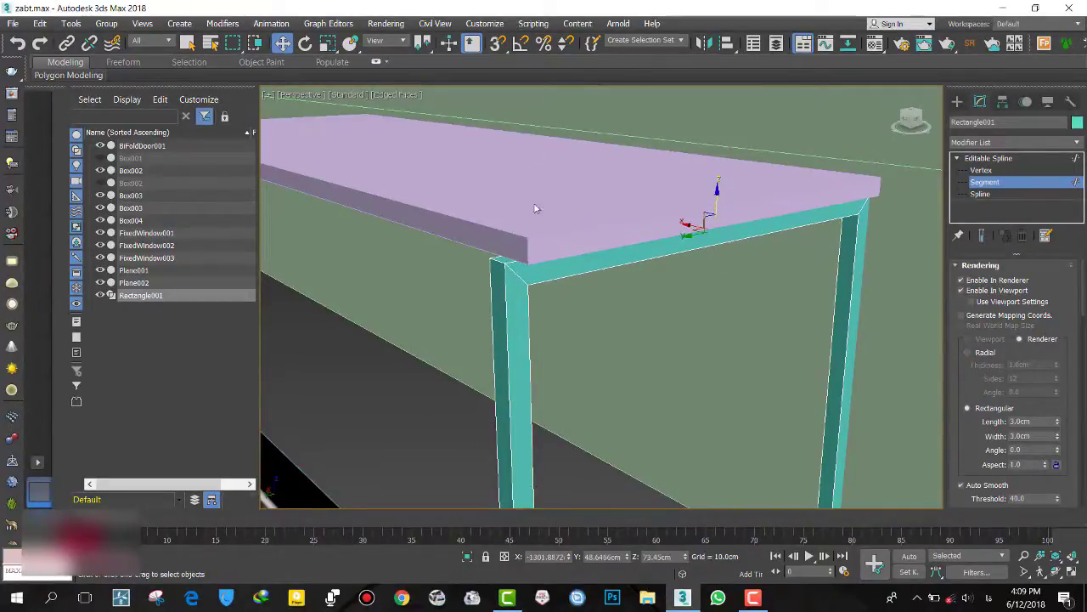
{"action": "mouse_move", "coordinate": [535, 208]}
{"action": "middle_mouse_down", "text": "alt"}
{"action": "mouse_move", "coordinate": [292, 266]}
{"action": "mouse_move", "coordinate": [516, 338]}
{"action": "mouse_move", "coordinate": [469, 321]}
{"action": "mouse_move", "coordinate": [490, 343]}
{"action": "middle_mouse_up", "text": "alt"}
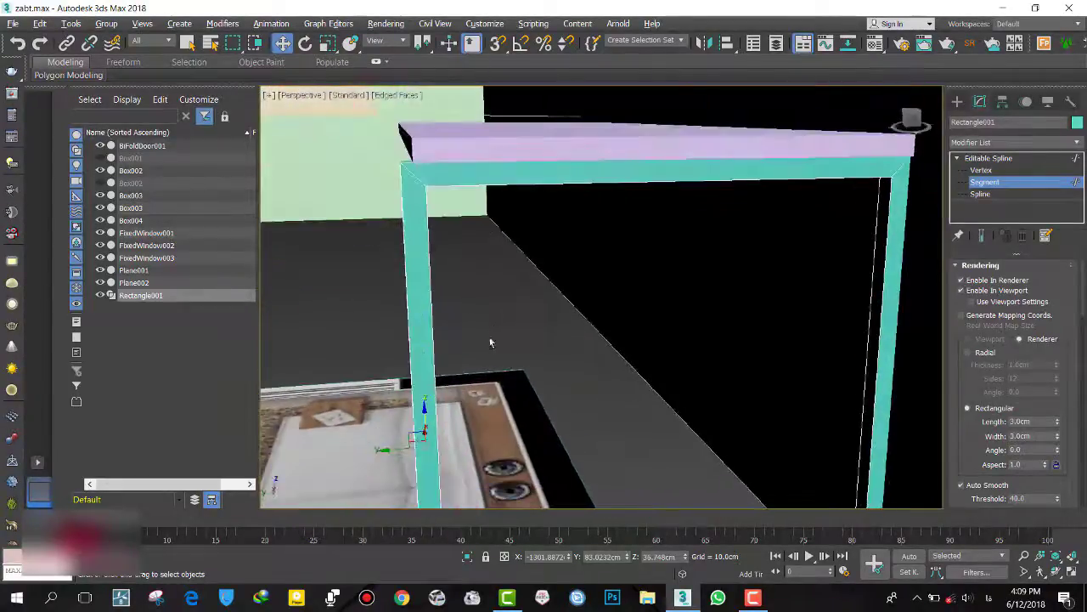
{"action": "left_click_drag", "start_coordinate": [389, 450], "coordinate": [403, 448]}
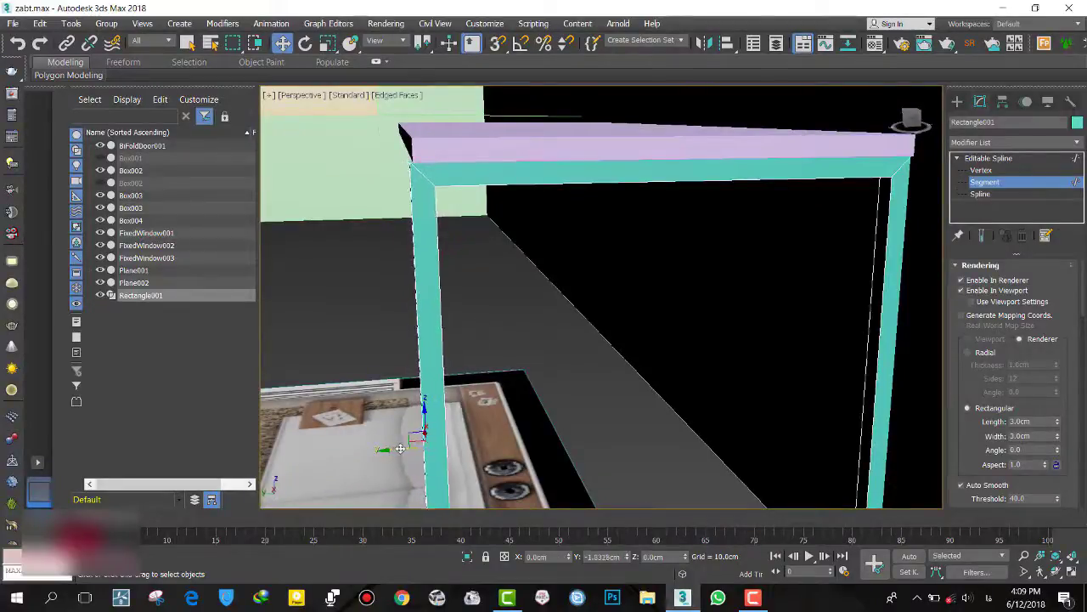
{"action": "mouse_move", "coordinate": [402, 448]}
{"action": "middle_mouse_down", "text": "alt"}
{"action": "mouse_move", "coordinate": [432, 400]}
{"action": "mouse_move", "coordinate": [505, 413]}
{"action": "mouse_move", "coordinate": [413, 396]}
{"action": "mouse_move", "coordinate": [394, 408]}
{"action": "mouse_move", "coordinate": [502, 410]}
{"action": "middle_mouse_up", "text": "alt"}
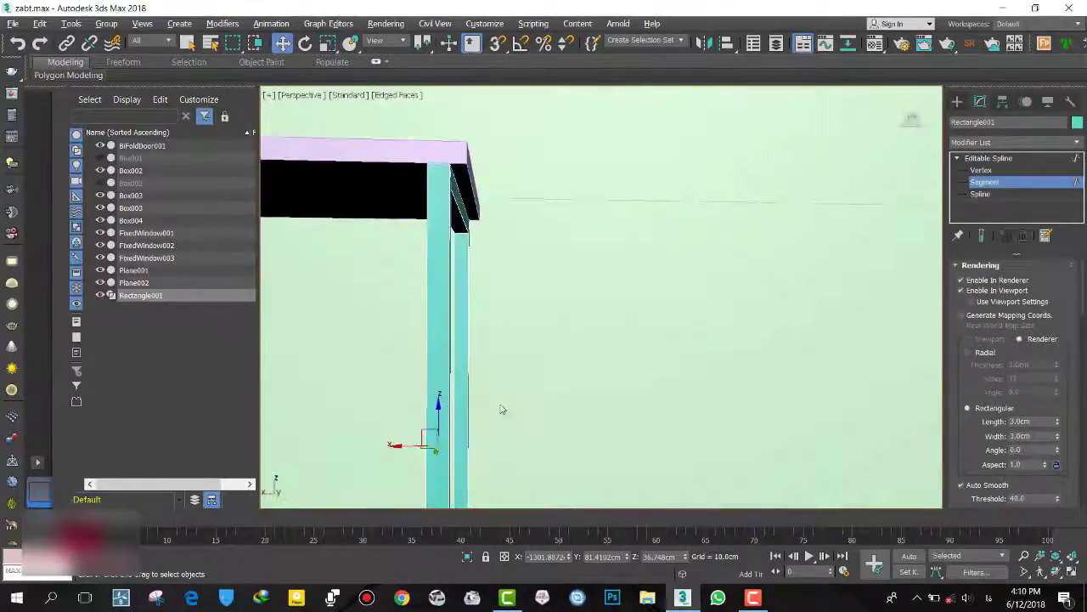
Step: Shift-drag Rectangle001 to the tabletop's other end as an Instance copy
{"action": "left_click", "coordinate": [957, 101]}
{"action": "mouse_move", "coordinate": [629, 289]}
{"action": "middle_mouse_down", "text": "alt"}
{"action": "mouse_move", "coordinate": [645, 284]}
{"action": "mouse_move", "coordinate": [641, 311]}
{"action": "mouse_move", "coordinate": [515, 400]}
{"action": "mouse_move", "coordinate": [556, 332]}
{"action": "mouse_move", "coordinate": [745, 286]}
{"action": "mouse_move", "coordinate": [406, 346]}
{"action": "middle_mouse_up", "text": "alt"}
{"action": "left_click_drag", "start_coordinate": [405, 346], "coordinate": [260, 348], "text": "shift"}
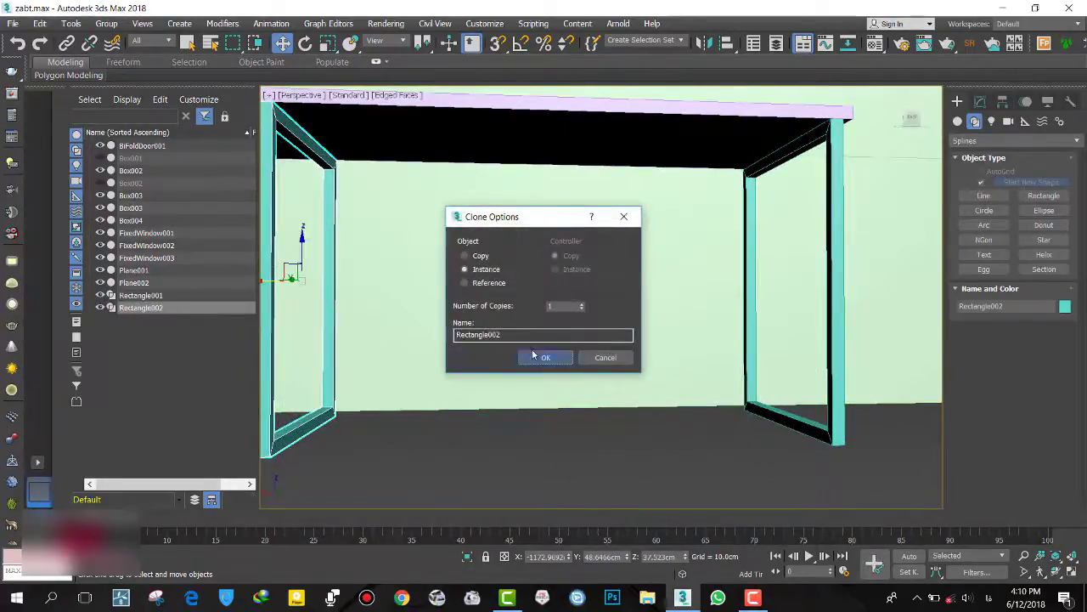
{"action": "left_click", "coordinate": [534, 354]}
{"action": "mouse_move", "coordinate": [534, 355]}
{"action": "middle_mouse_down", "text": "alt"}
{"action": "mouse_move", "coordinate": [504, 351]}
{"action": "mouse_move", "coordinate": [549, 364]}
{"action": "mouse_move", "coordinate": [376, 381]}
{"action": "mouse_move", "coordinate": [456, 340]}
{"action": "mouse_move", "coordinate": [532, 359]}
{"action": "mouse_move", "coordinate": [510, 360]}
{"action": "mouse_move", "coordinate": [514, 347]}
{"action": "middle_mouse_up", "text": "alt"}
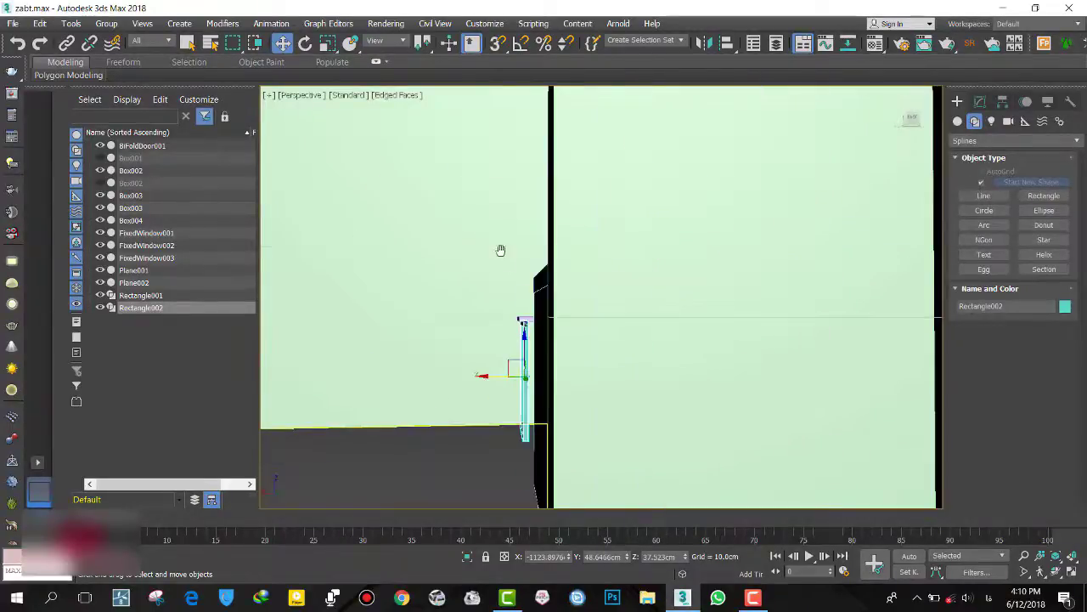
Step: View both leg frames from the Top view in Wireframe to check placement
{"action": "mouse_move", "coordinate": [501, 250]}
{"action": "middle_mouse_down"}
{"action": "mouse_move", "coordinate": [546, 297]}
{"action": "mouse_move", "coordinate": [549, 349]}
{"action": "mouse_move", "coordinate": [531, 342]}
{"action": "mouse_move", "coordinate": [577, 350]}
{"action": "middle_mouse_up"}
{"action": "key", "text": "t"}
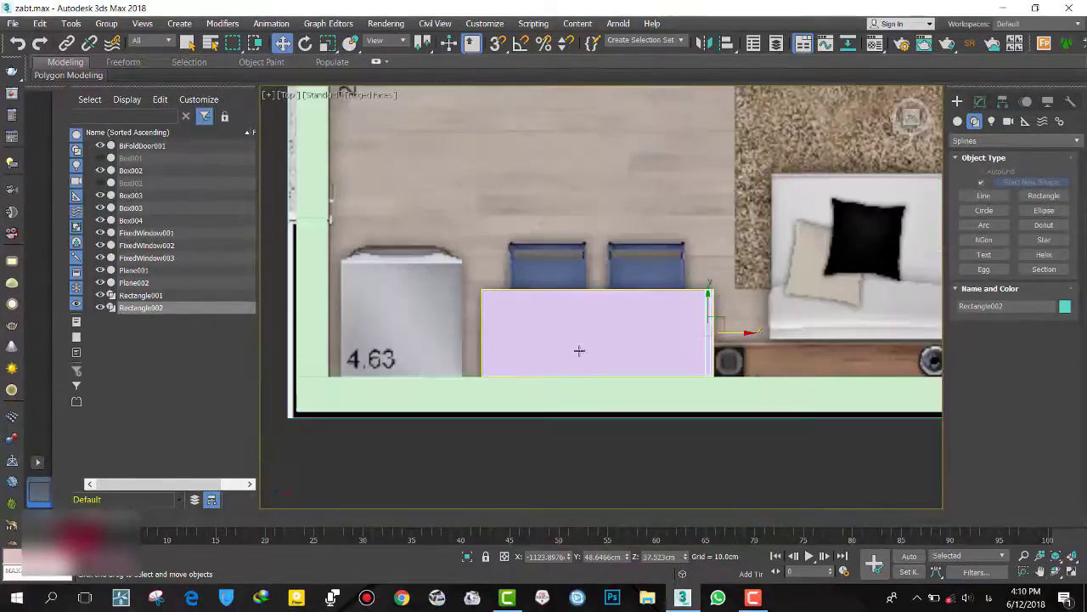
{"action": "scroll", "coordinate": [580, 350], "scroll_direction": "up", "scroll_amount": 5}
{"action": "scroll", "coordinate": [503, 345], "scroll_direction": "down", "scroll_amount": 3}
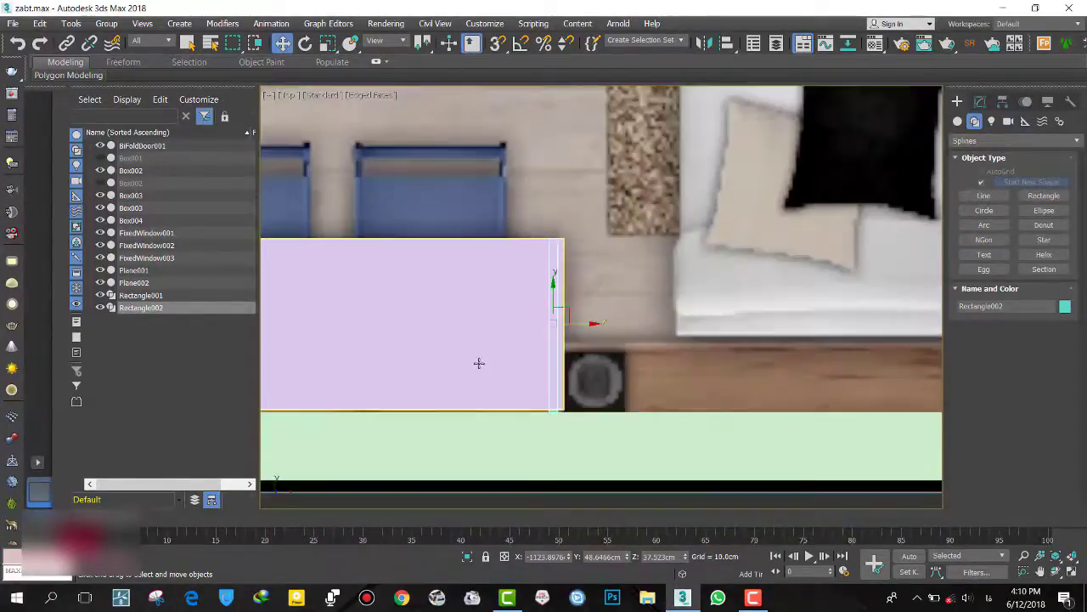
{"action": "middle_click_drag", "start_coordinate": [479, 362], "coordinate": [719, 379]}
{"action": "key", "text": "F3"}
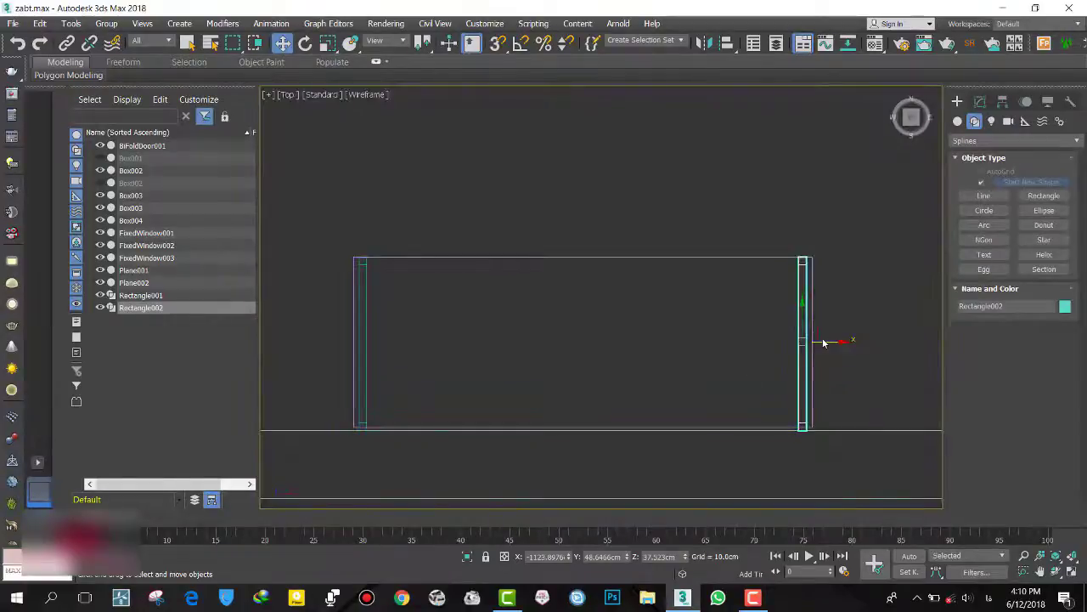
Step: Deselect the copy, select the first leg frame, then select tabletop Box003
{"action": "left_click", "coordinate": [706, 328]}
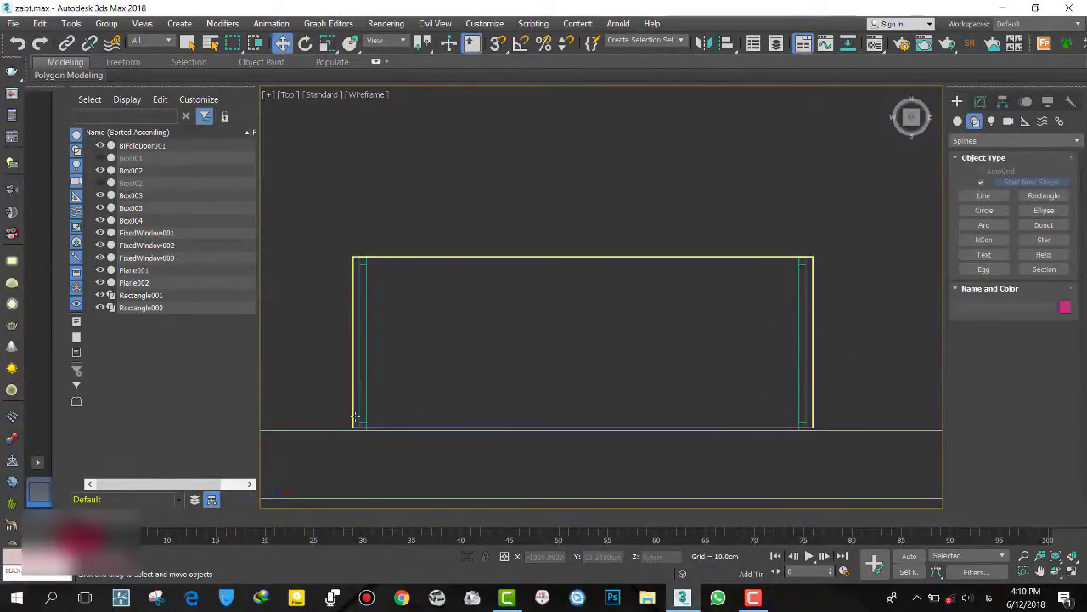
{"action": "left_click", "coordinate": [366, 420]}
{"action": "scroll", "coordinate": [364, 427], "scroll_direction": "up", "scroll_amount": 3}
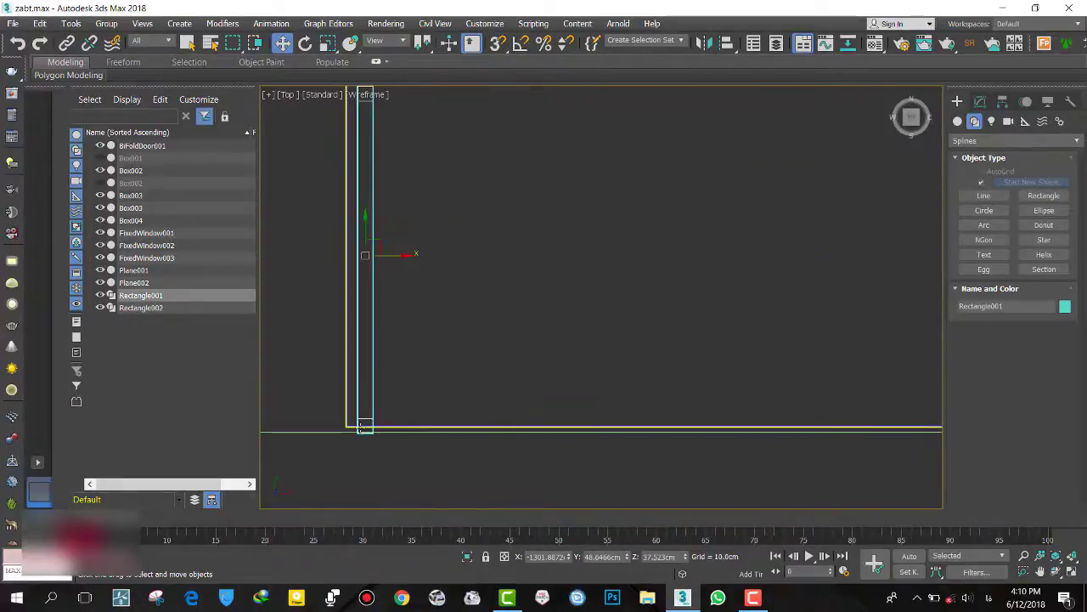
{"action": "scroll", "coordinate": [380, 432], "scroll_direction": "up", "scroll_amount": 2}
{"action": "left_click", "coordinate": [388, 422]}
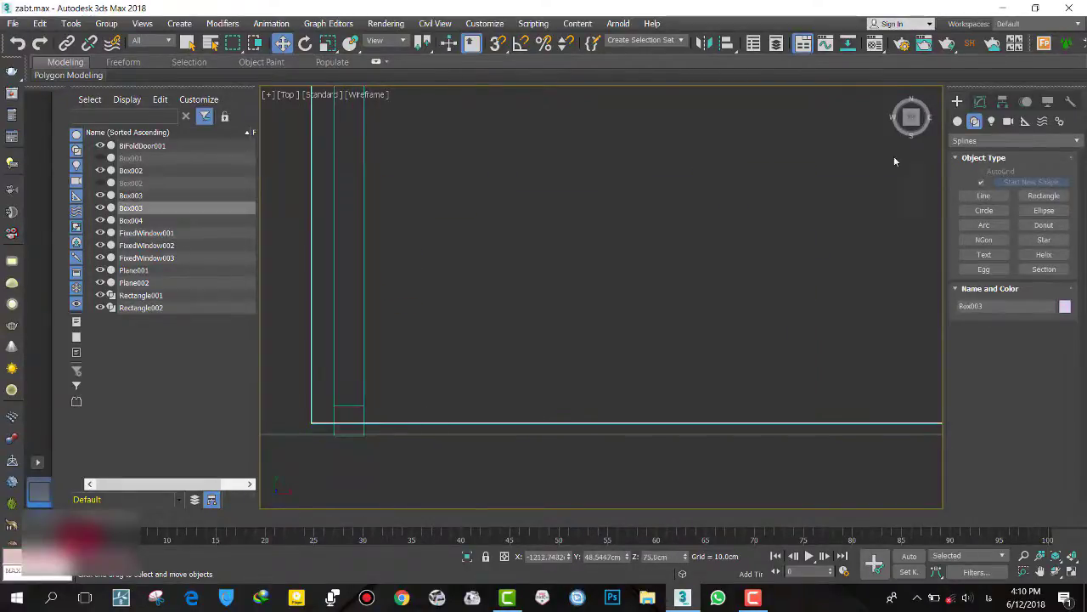
Step: Convert tabletop Box003 to an Editable Poly
{"action": "left_click", "coordinate": [980, 102]}
{"action": "right_click", "coordinate": [561, 347]}
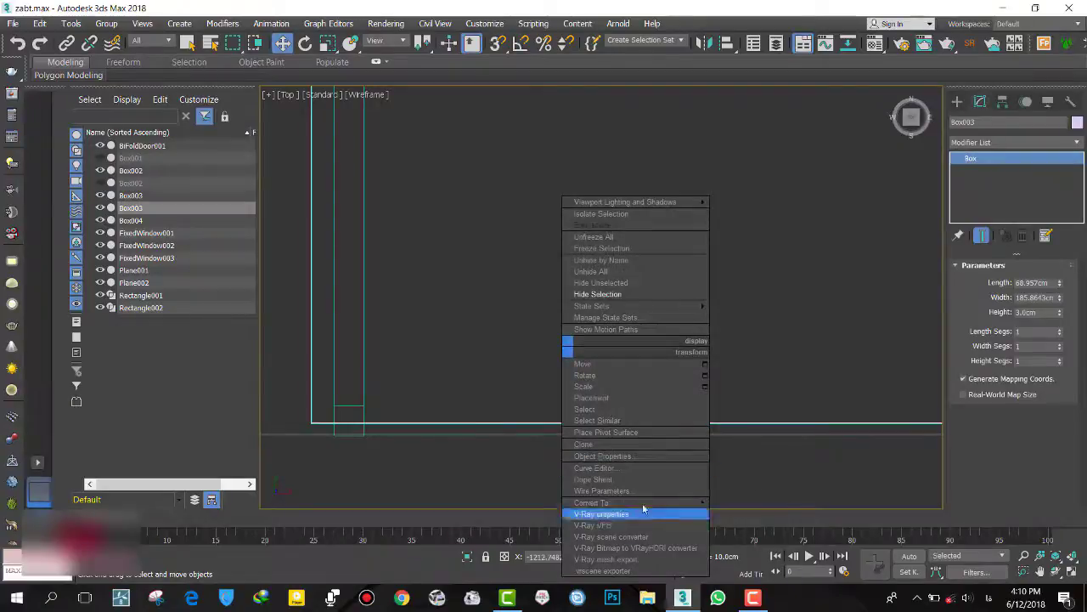
{"action": "left_click", "coordinate": [761, 513]}
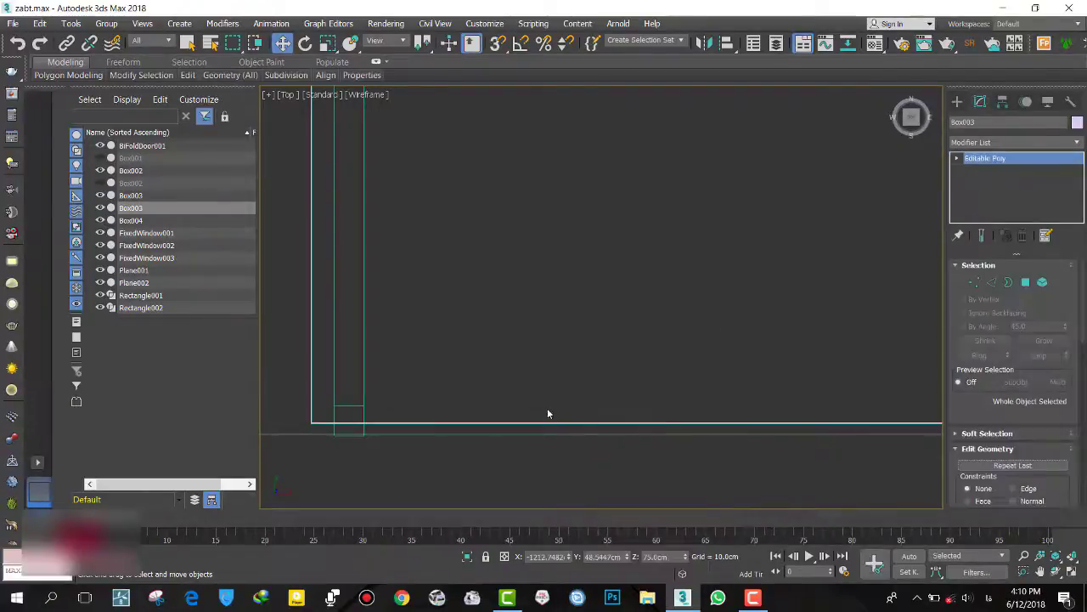
Step: In Edge mode, move the tabletop's front edge out flush with the leg frames
{"action": "key", "text": "2"}
{"action": "left_click_drag", "start_coordinate": [546, 387], "coordinate": [557, 469]}
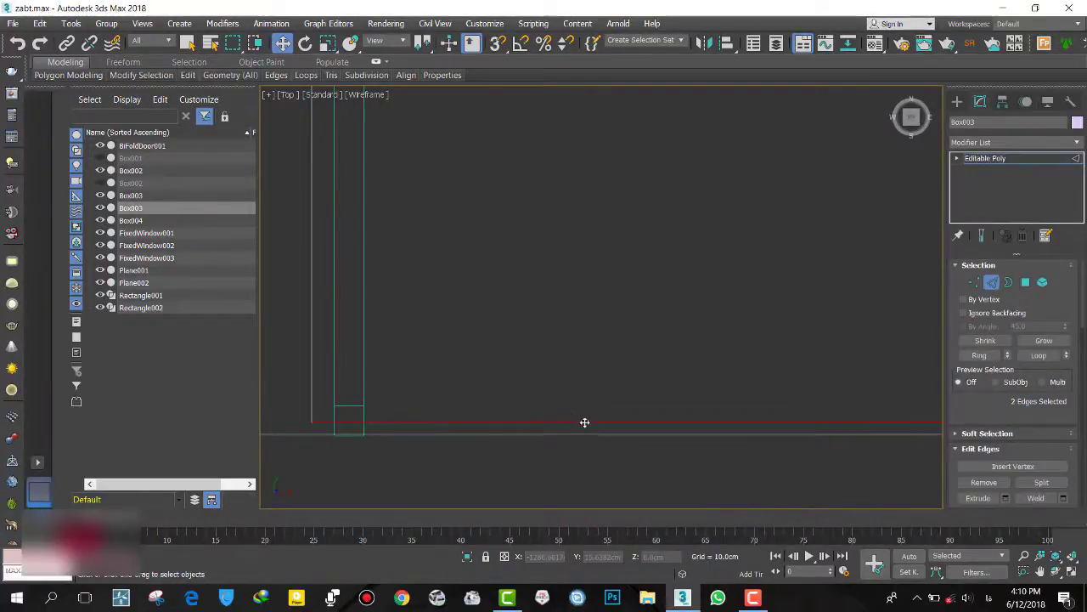
{"action": "left_click_drag", "start_coordinate": [584, 426], "coordinate": [584, 433]}
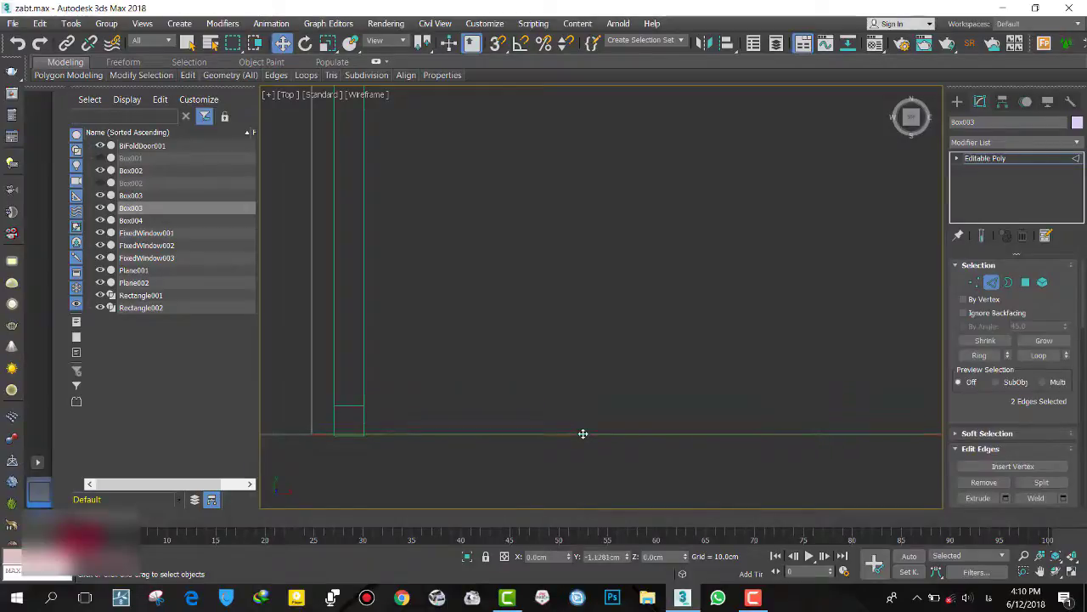
{"action": "left_click", "coordinate": [958, 101]}
Step: Zoom out and re-centre the tabletop in Top view, then return to Perspective
{"action": "scroll", "coordinate": [537, 401], "scroll_direction": "down", "scroll_amount": 2}
{"action": "scroll", "coordinate": [536, 402], "scroll_direction": "down", "scroll_amount": 2}
{"action": "scroll", "coordinate": [663, 356], "scroll_direction": "down", "scroll_amount": 3}
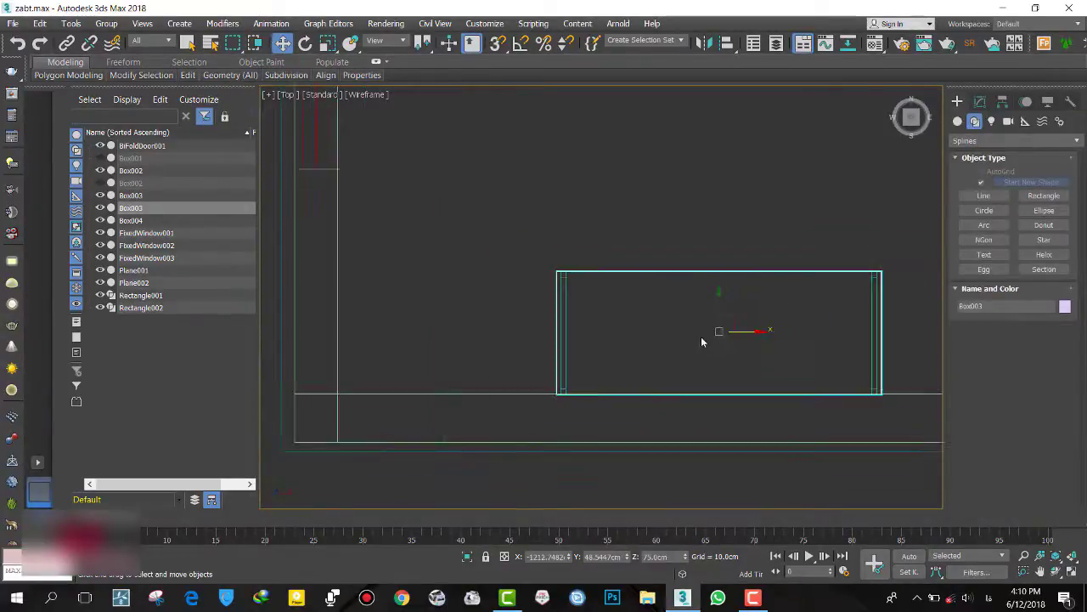
{"action": "middle_click_drag", "start_coordinate": [702, 338], "coordinate": [575, 385]}
{"action": "key", "text": "p"}
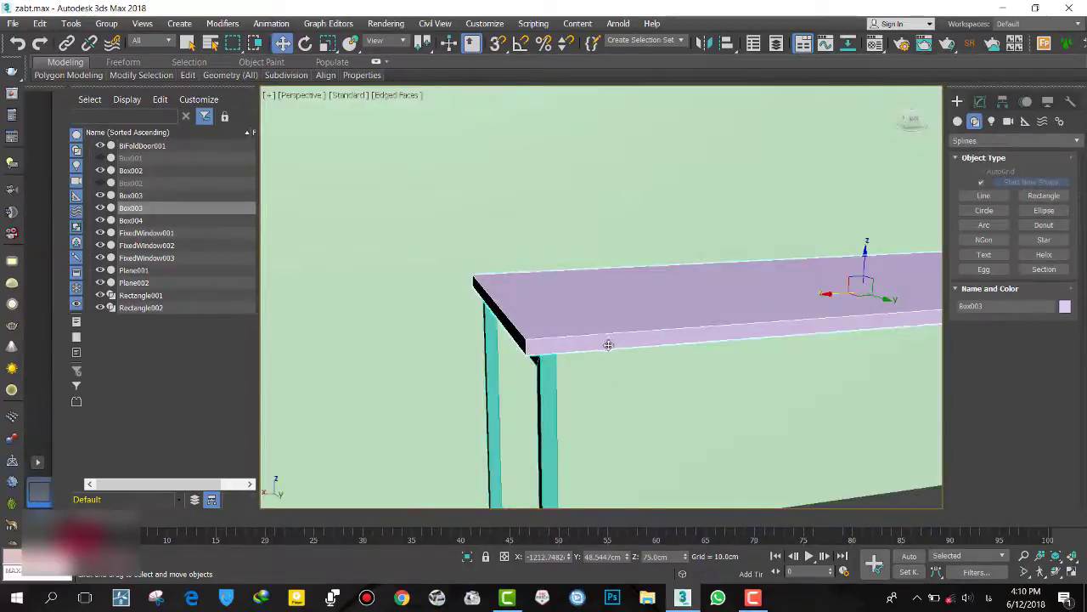
{"action": "scroll", "coordinate": [608, 344], "scroll_direction": "down", "scroll_amount": 5}
{"action": "mouse_move", "coordinate": [606, 356]}
{"action": "middle_mouse_down", "text": "alt"}
{"action": "mouse_move", "coordinate": [617, 391]}
{"action": "mouse_move", "coordinate": [476, 377]}
{"action": "mouse_move", "coordinate": [582, 230]}
{"action": "mouse_move", "coordinate": [621, 140]}
{"action": "mouse_move", "coordinate": [551, 181]}
{"action": "mouse_move", "coordinate": [721, 322]}
{"action": "middle_mouse_up", "text": "alt"}
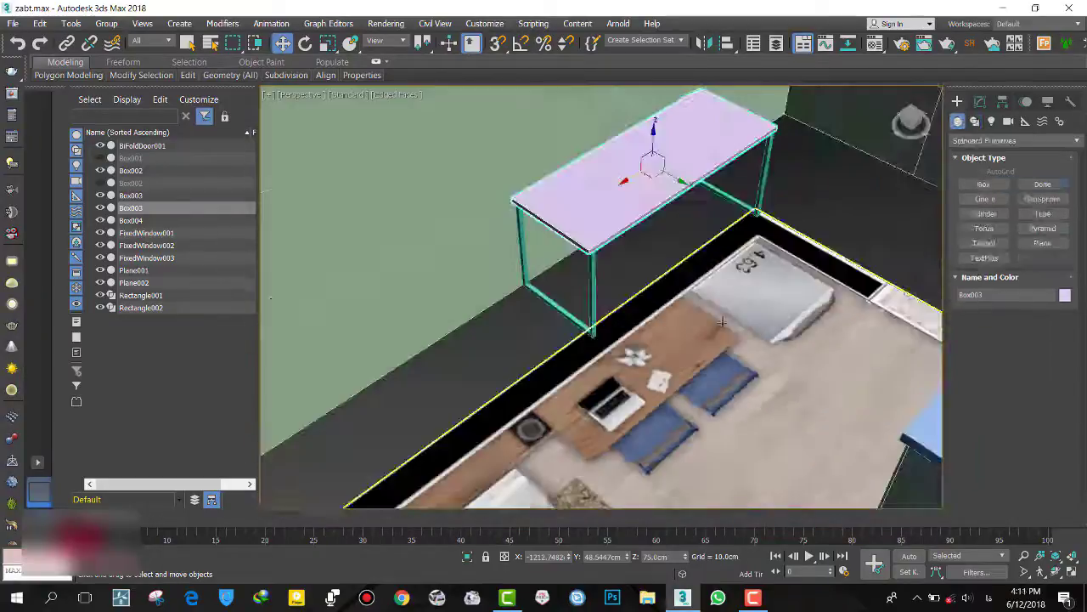
{"action": "right_click", "coordinate": [721, 321]}
{"action": "left_click", "coordinate": [578, 432]}
{"action": "mouse_move", "coordinate": [625, 355]}
{"action": "middle_mouse_down", "text": "alt"}
{"action": "mouse_move", "coordinate": [456, 392]}
{"action": "mouse_move", "coordinate": [499, 461]}
{"action": "middle_mouse_up", "text": "alt"}
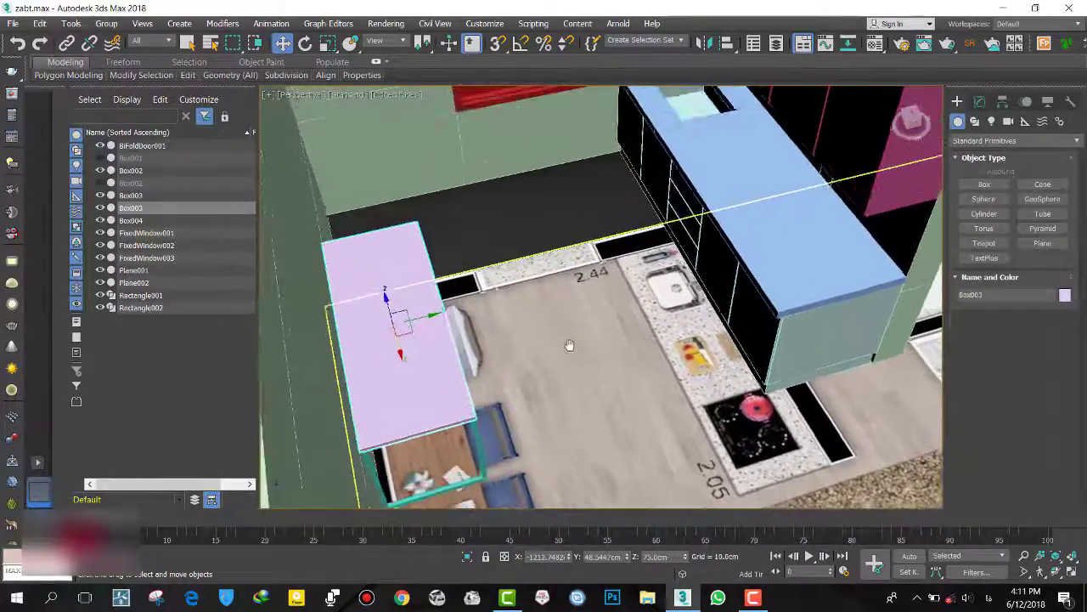